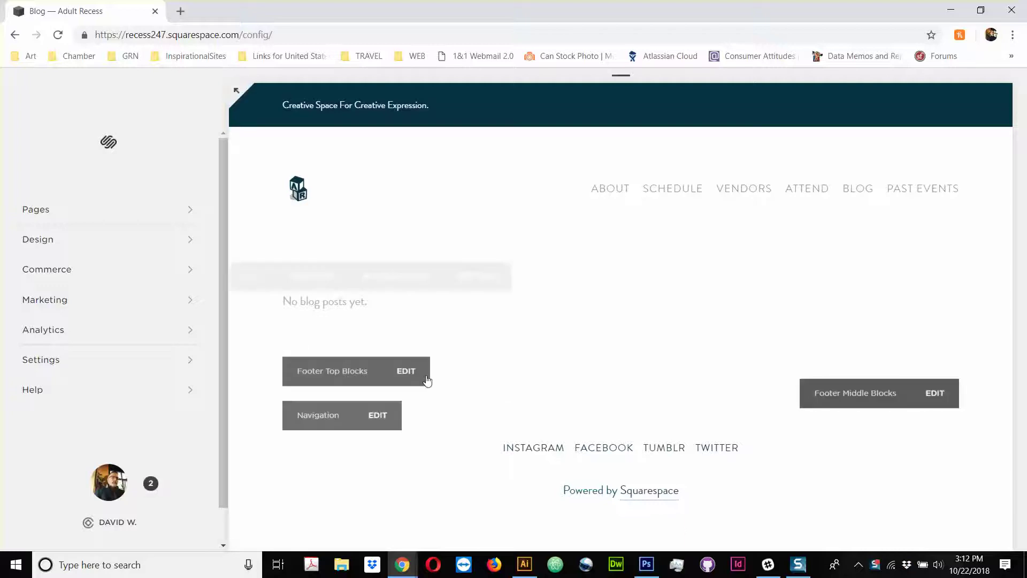
# Step: Preview the site at full width on its blog page, then return to the editor
pyautogui.click(236, 87)
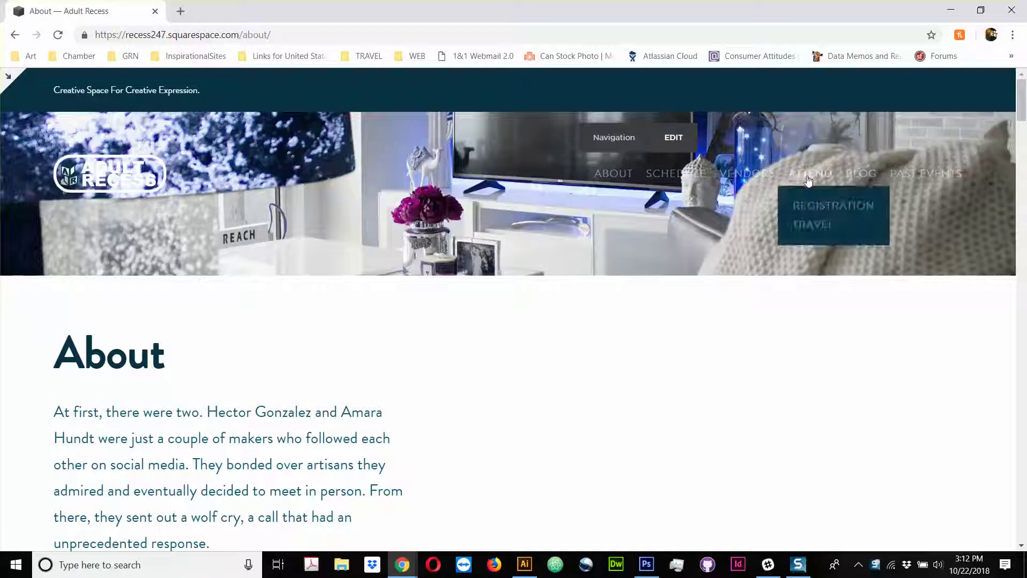
pyautogui.click(860, 181)
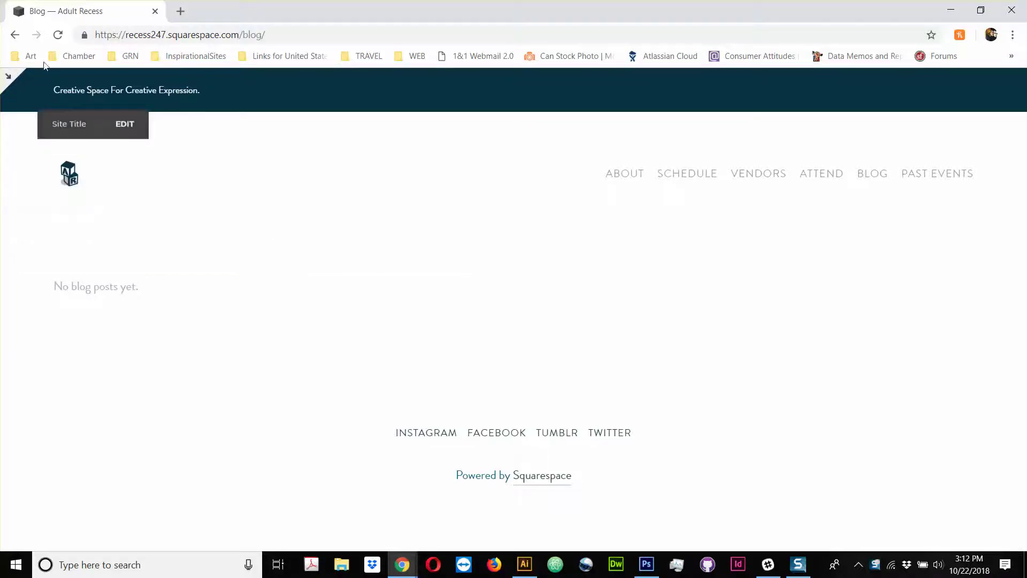
pyautogui.click(8, 76)
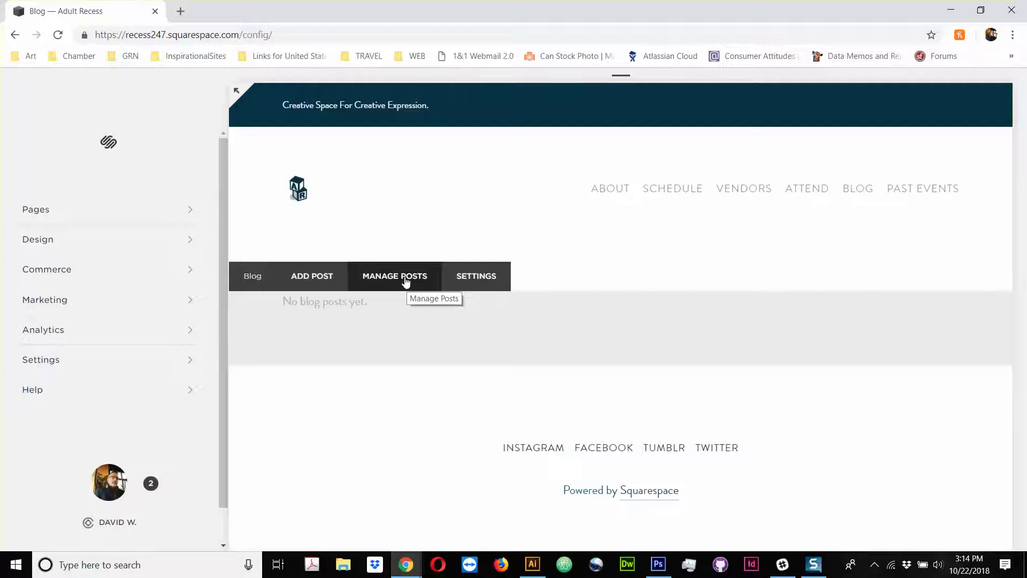
# Step: Open the blog's post list and check the Drafts, Review and Scheduled views
pyautogui.click(406, 279)
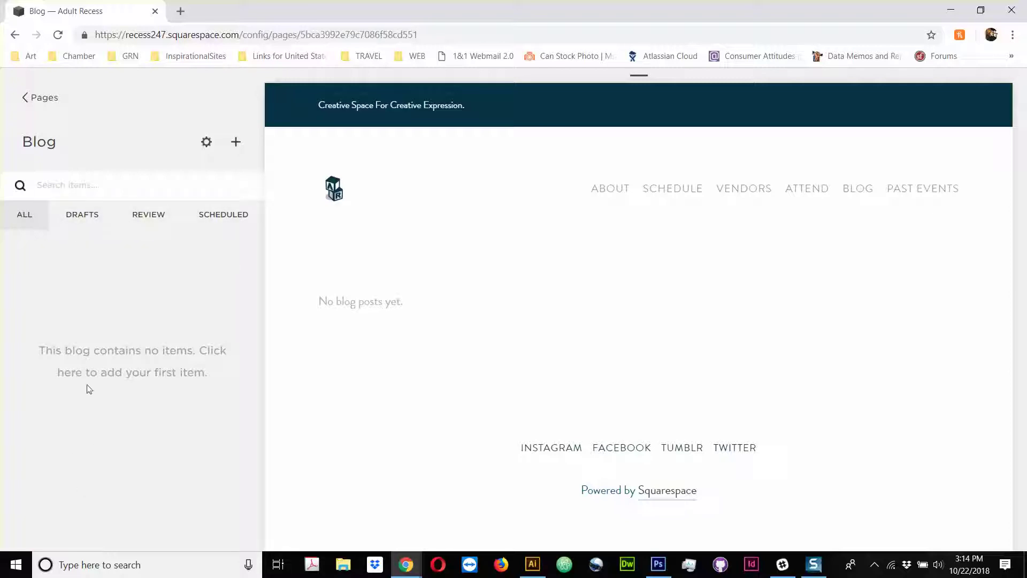
pyautogui.click(90, 227)
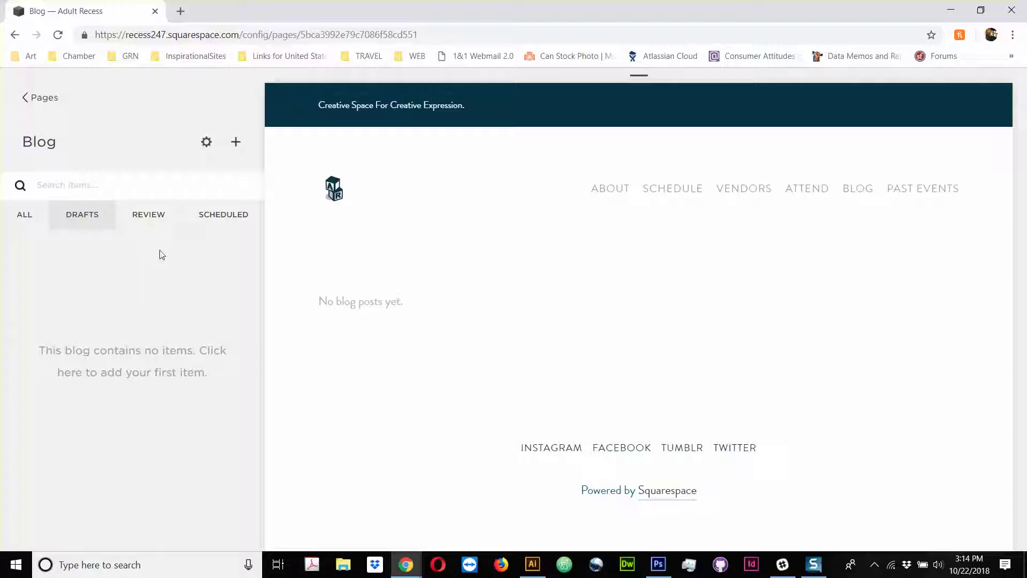
pyautogui.click(157, 226)
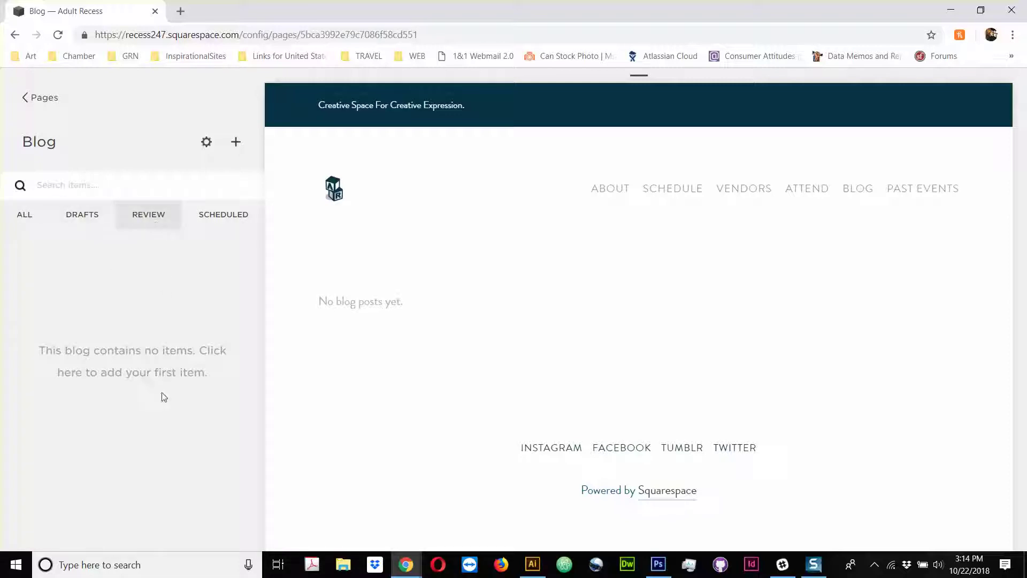
pyautogui.click(229, 228)
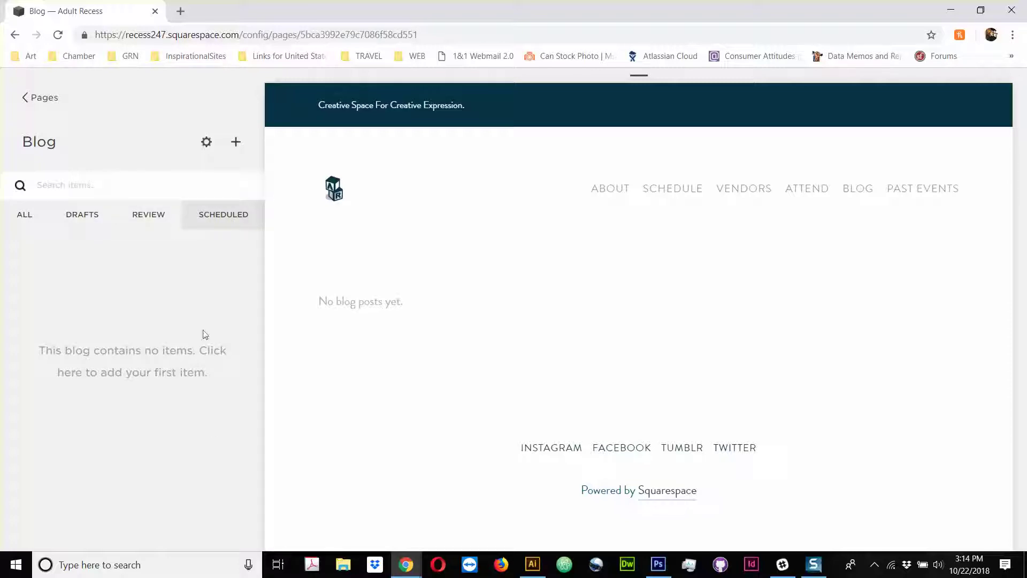
# Step: Start a new post whose body reads 'This is where we talk about the blog', then bring up the block menu
pyautogui.click(235, 146)
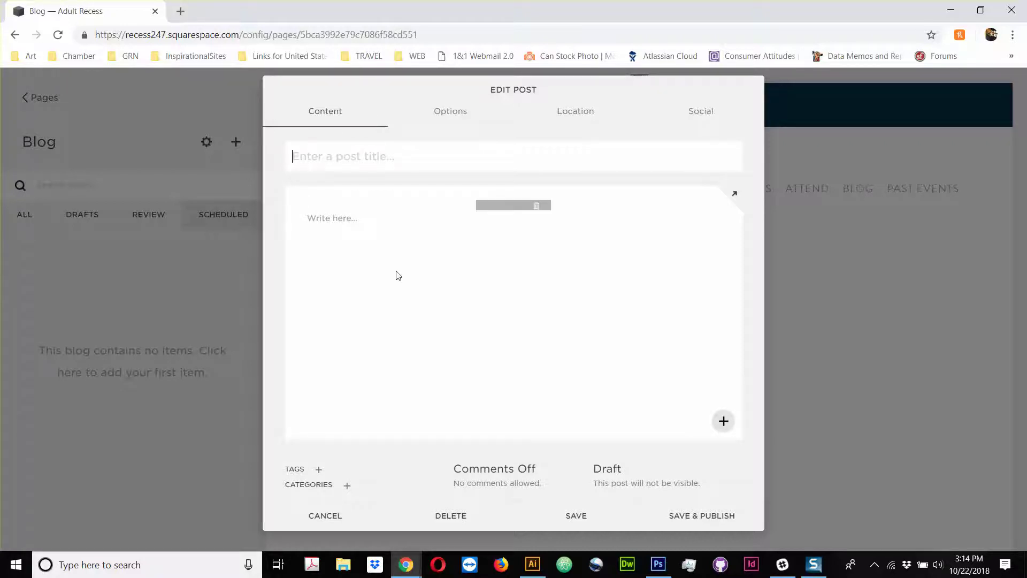
pyautogui.moveTo(363, 198)
pyautogui.click(378, 216)
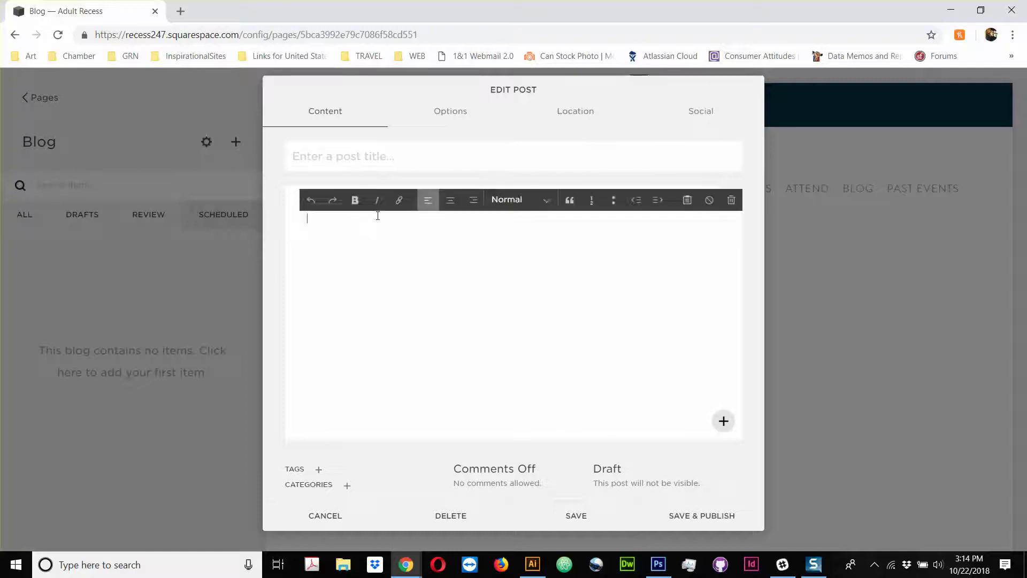
pyautogui.write('This is where we talk a')
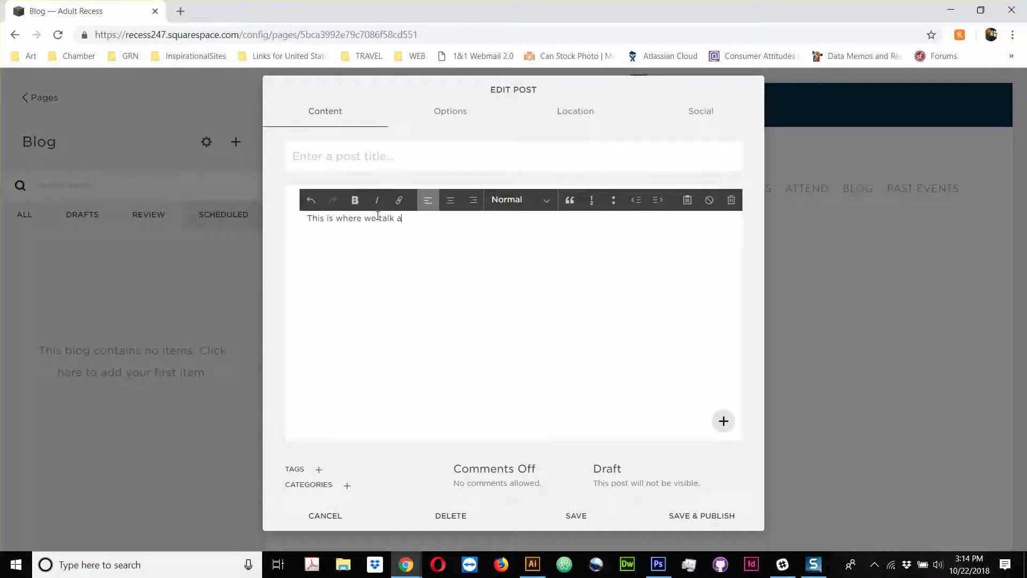
pyautogui.write('bout the blog')
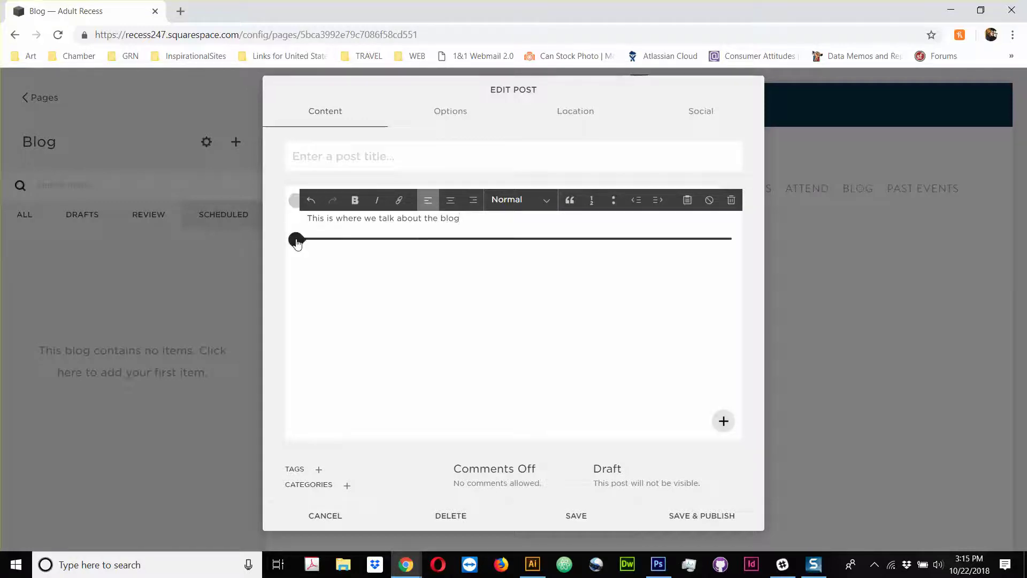
pyautogui.click(293, 237)
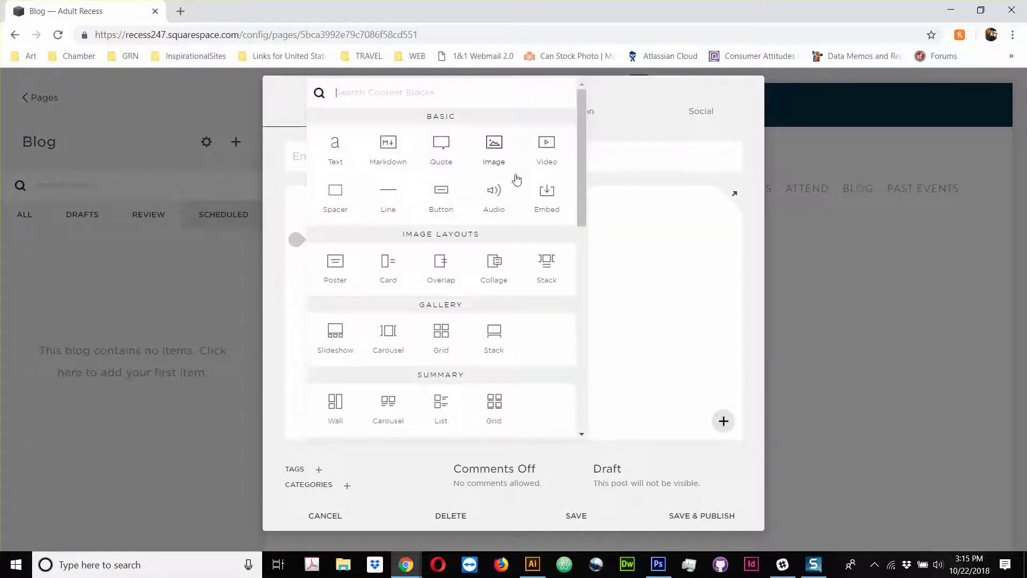
# Step: Insert an image block and upload BlueRose.jpg from the desktop into it
pyautogui.click(492, 147)
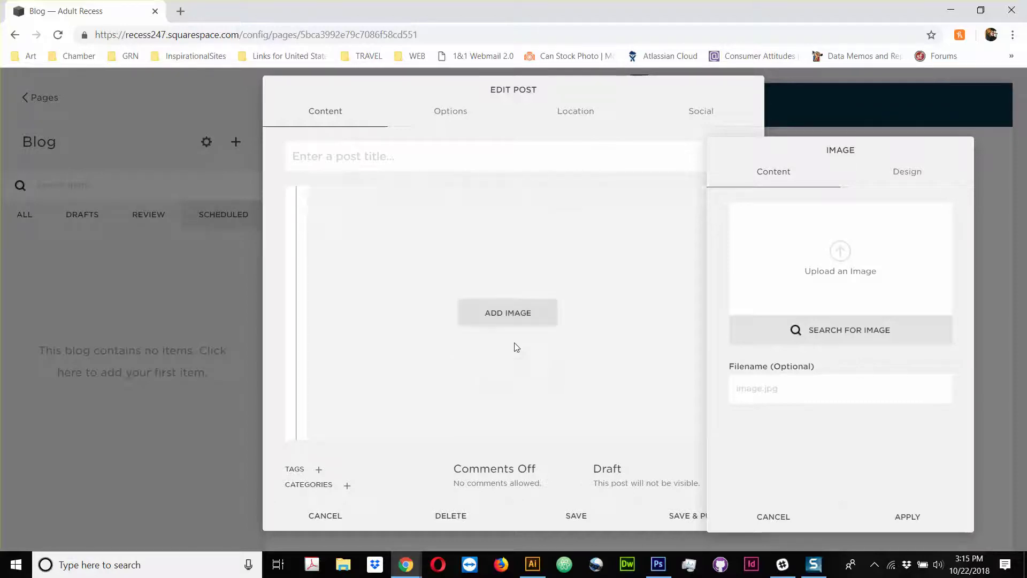
pyautogui.click(516, 273)
pyautogui.click(304, 222)
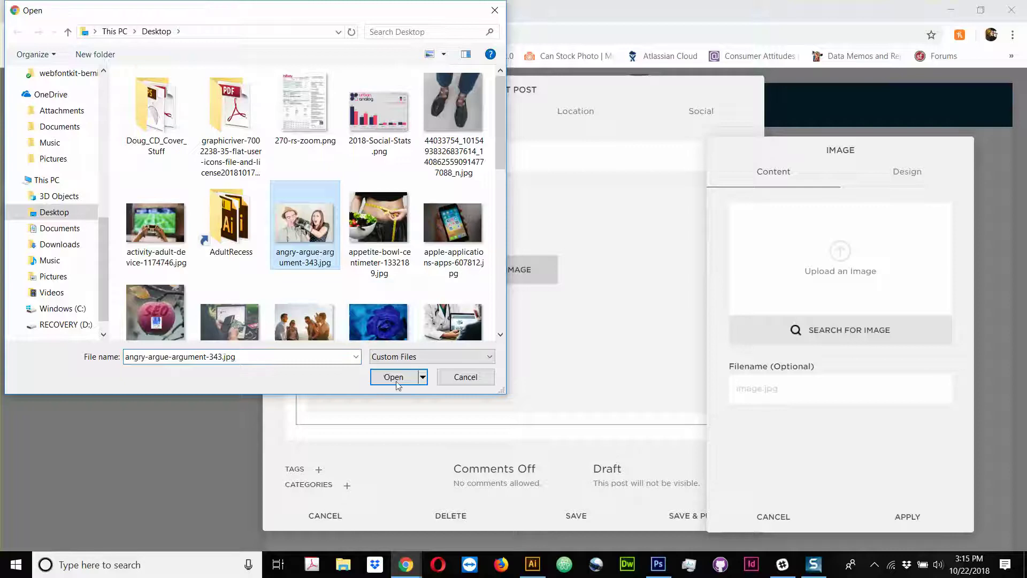
pyautogui.click(378, 321)
pyautogui.click(393, 377)
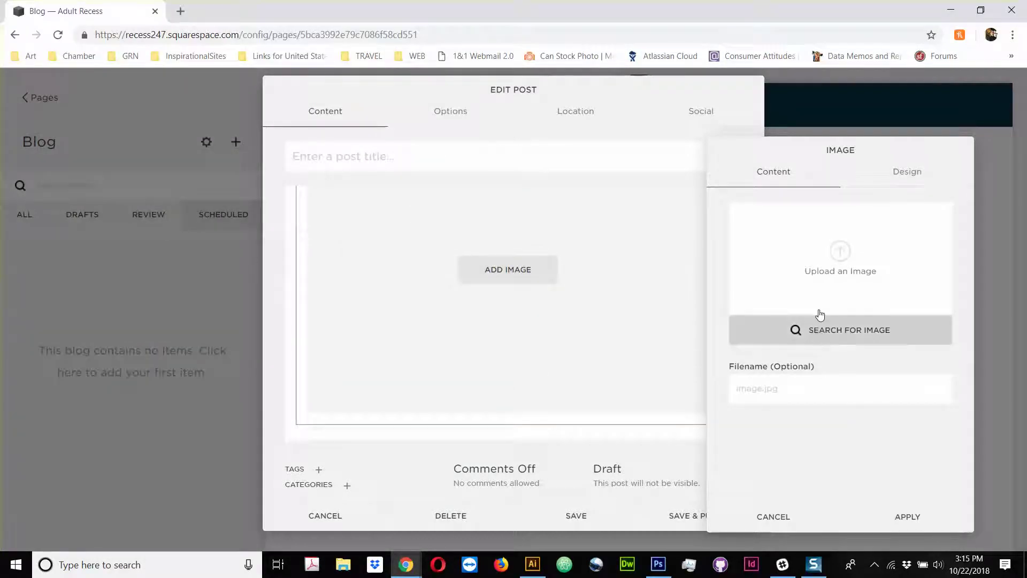
pyautogui.click(839, 255)
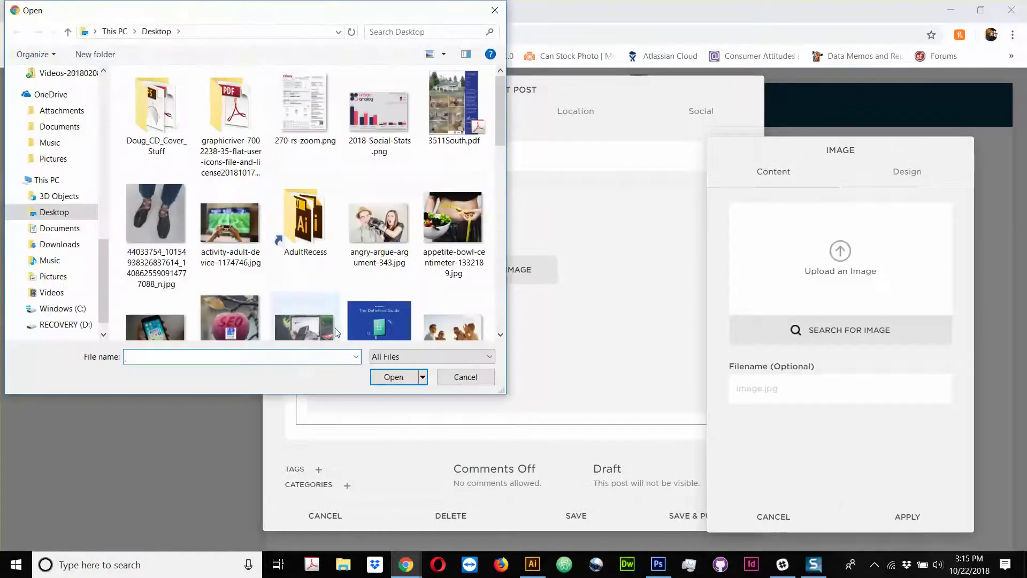
pyautogui.scroll(-5, 375, 241)
pyautogui.scroll(5, 375, 251)
pyautogui.scroll(-3, 158, 321)
pyautogui.doubleClick(155, 293)
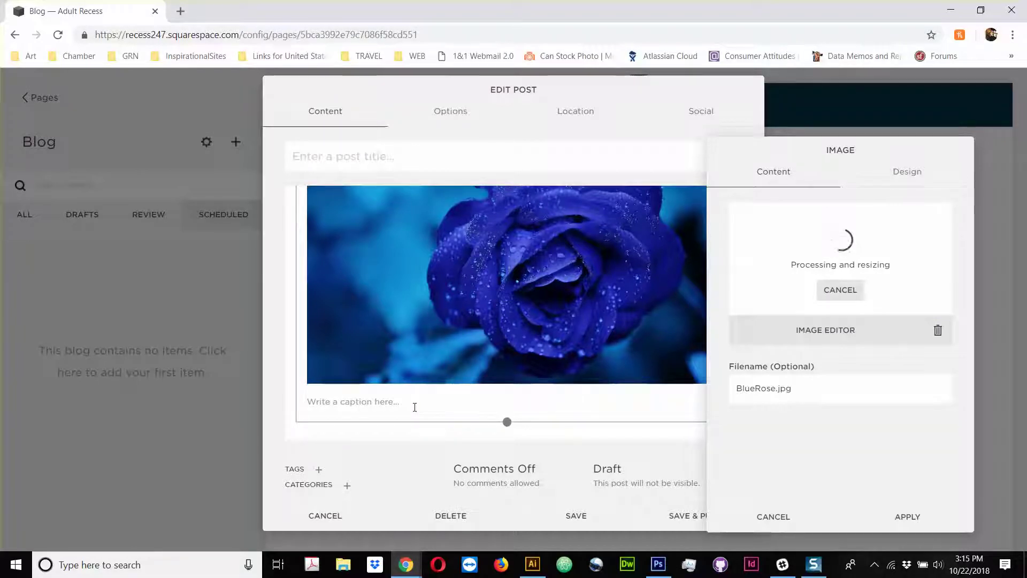
# Step: Apply the uploaded image and caption it 'Blue rose on blue background'
pyautogui.click(908, 516)
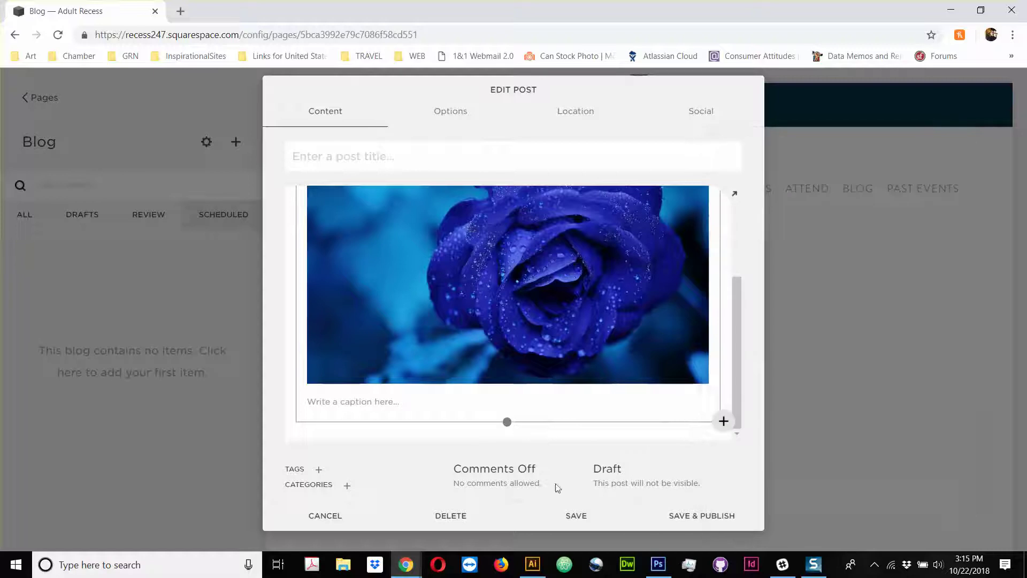
pyautogui.click(484, 401)
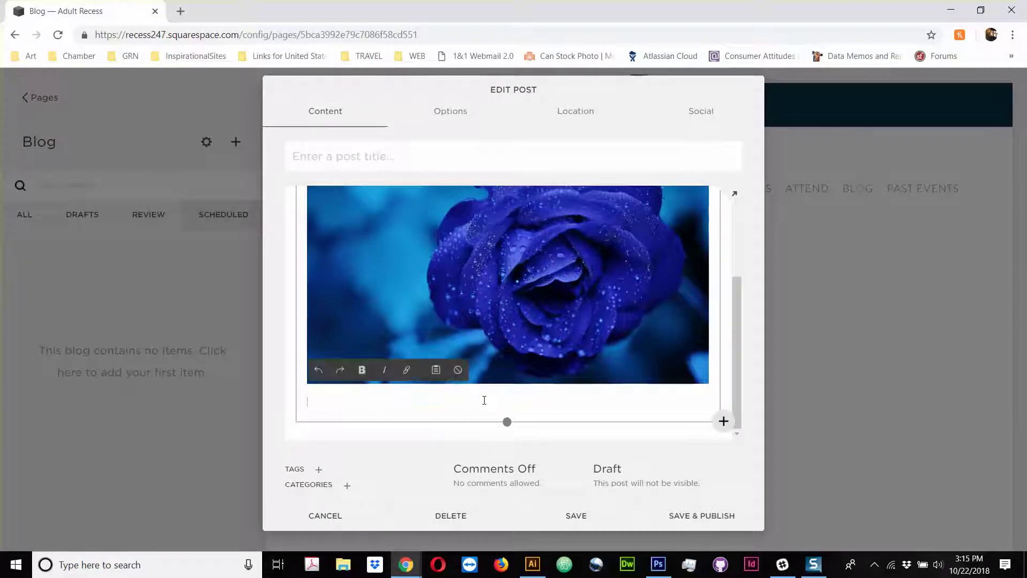
pyautogui.write('Blue Flower')
pyautogui.hotkey('ctrl', 'shift', 'Left')
pyautogui.write('rose on blue background')
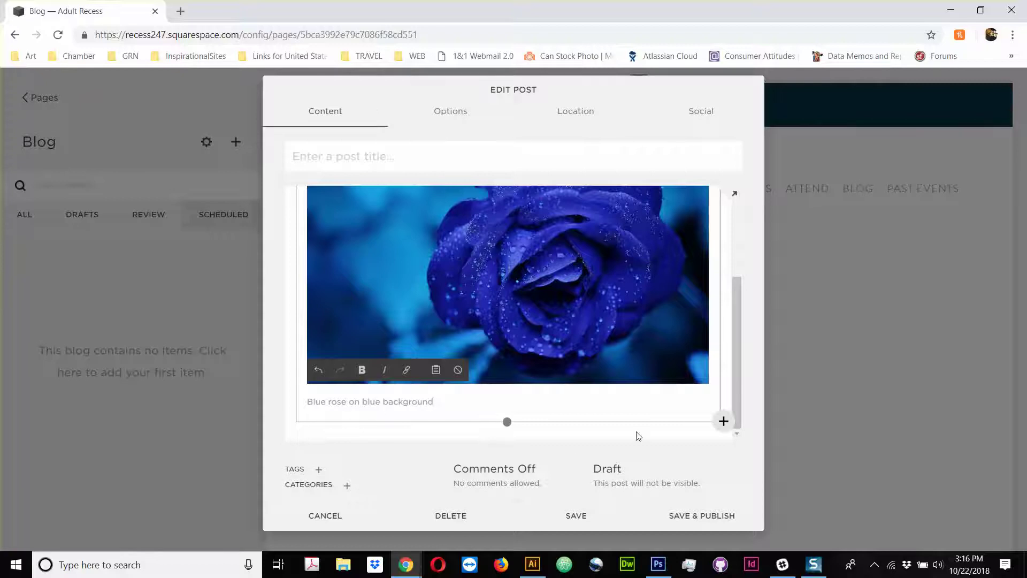
# Step: Set the blue rose image's caption to Do Not Display in its Design settings
pyautogui.scroll(3, 598, 335)
pyautogui.click(529, 258)
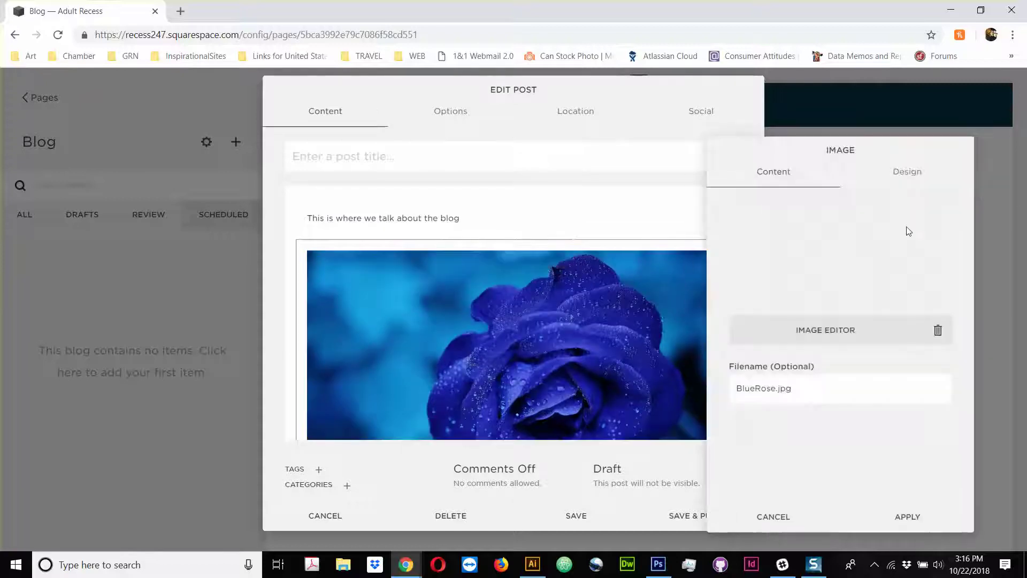
pyautogui.click(908, 176)
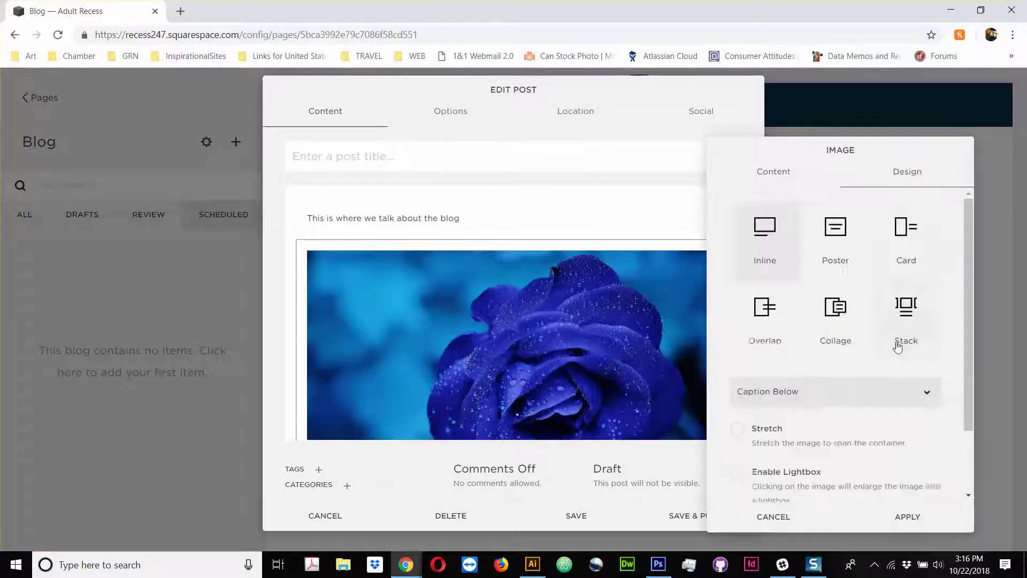
pyautogui.click(870, 395)
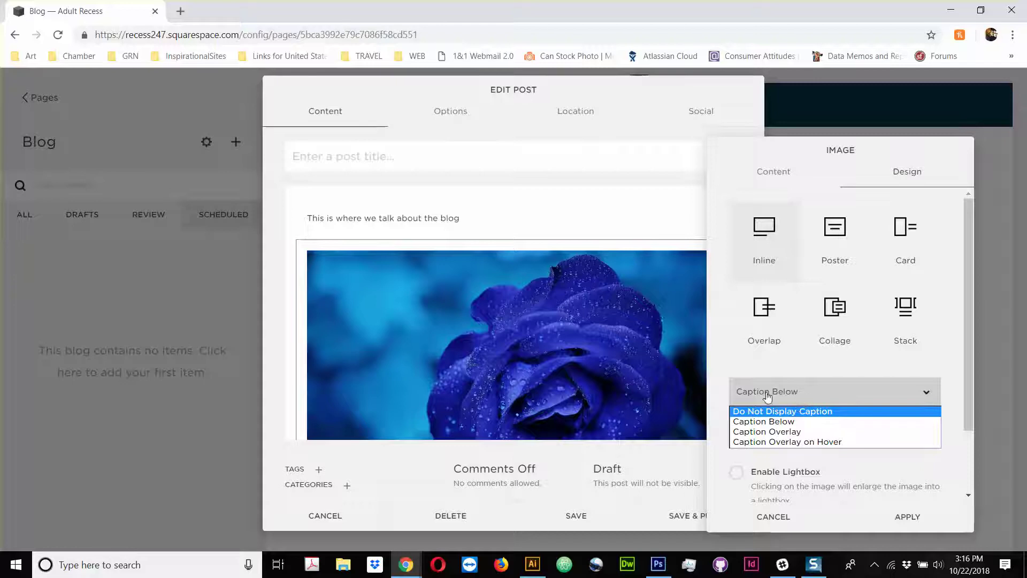
pyautogui.click(804, 412)
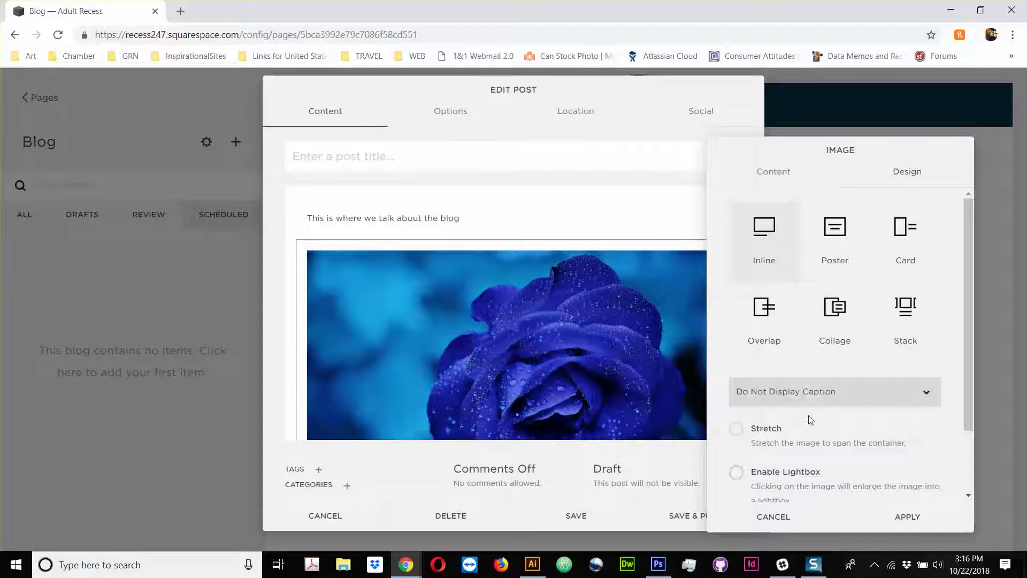
pyautogui.click(908, 517)
pyautogui.scroll(-1, 630, 370)
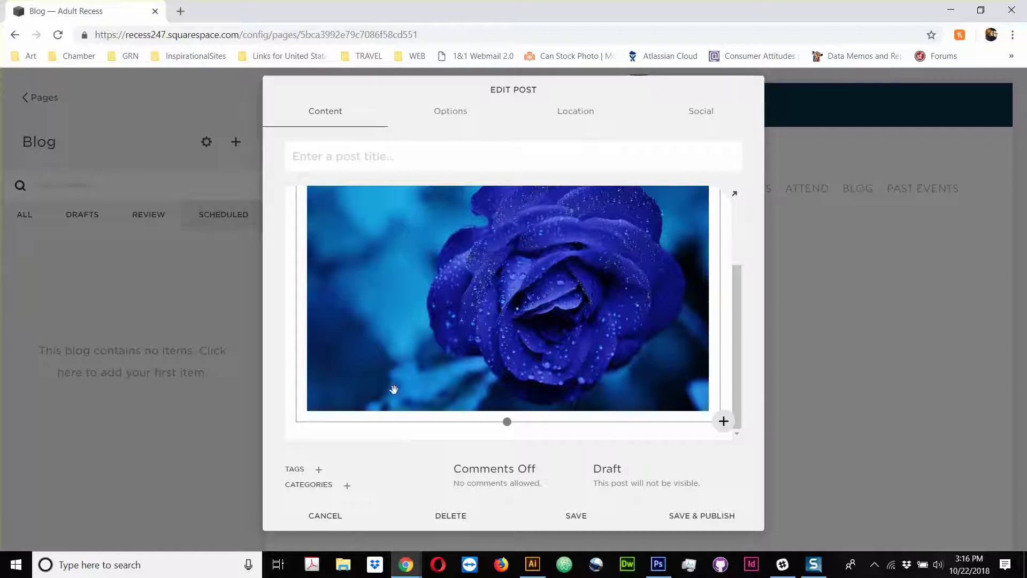
# Step: Add a text block below the image reading 'More information'
pyautogui.moveTo(297, 422)
pyautogui.click(297, 423)
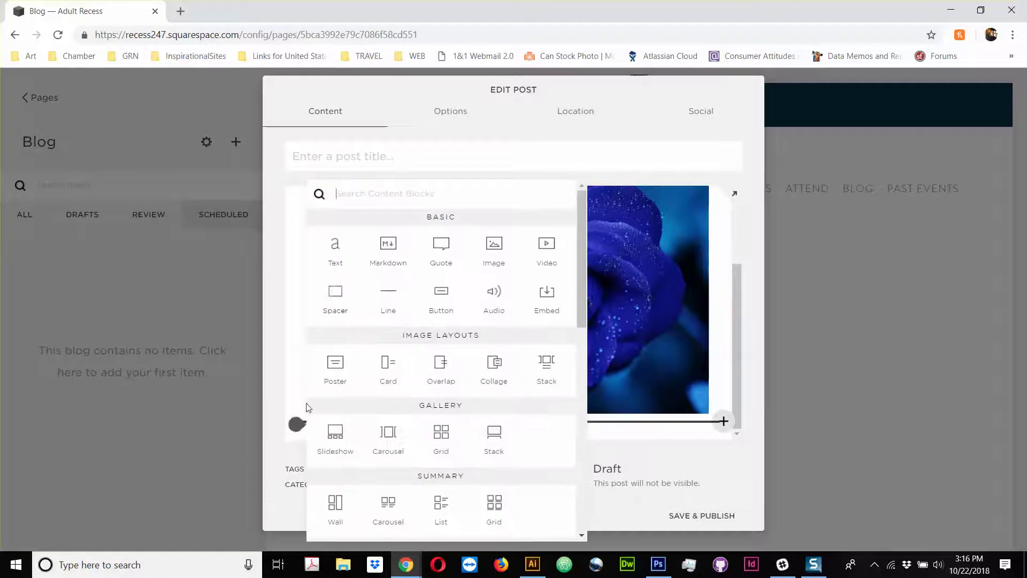
pyautogui.click(337, 246)
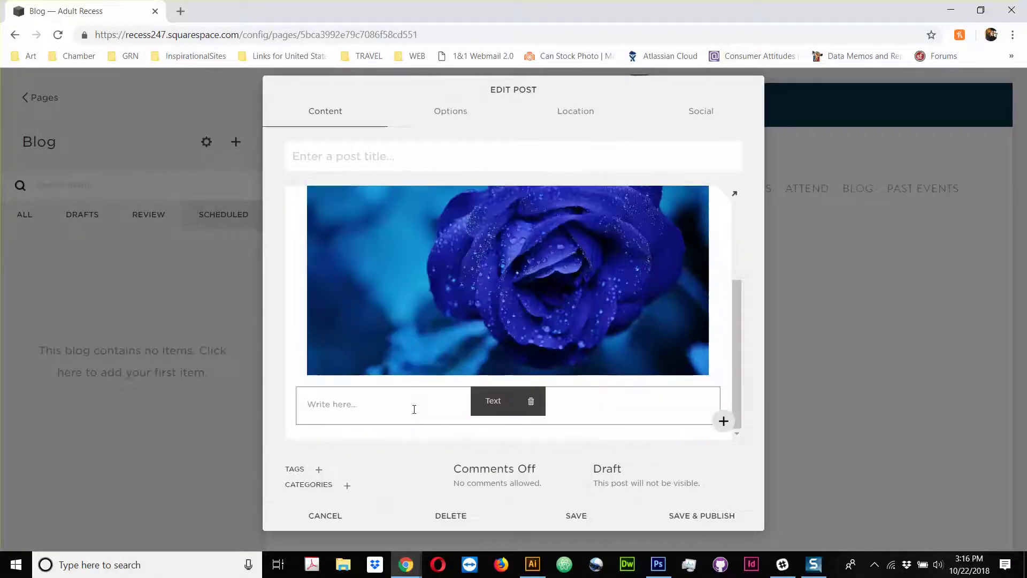
pyautogui.click(414, 410)
pyautogui.write('More information')
pyautogui.press('Return')
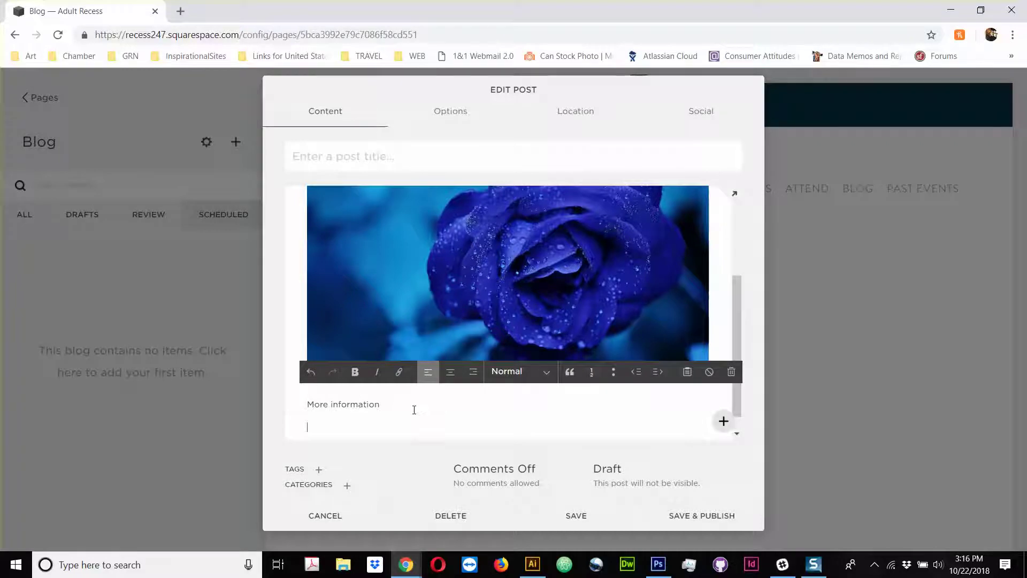
# Step: Try Heading 2, Heading 3 and code formats on the More information line
pyautogui.click(505, 380)
pyautogui.click(506, 410)
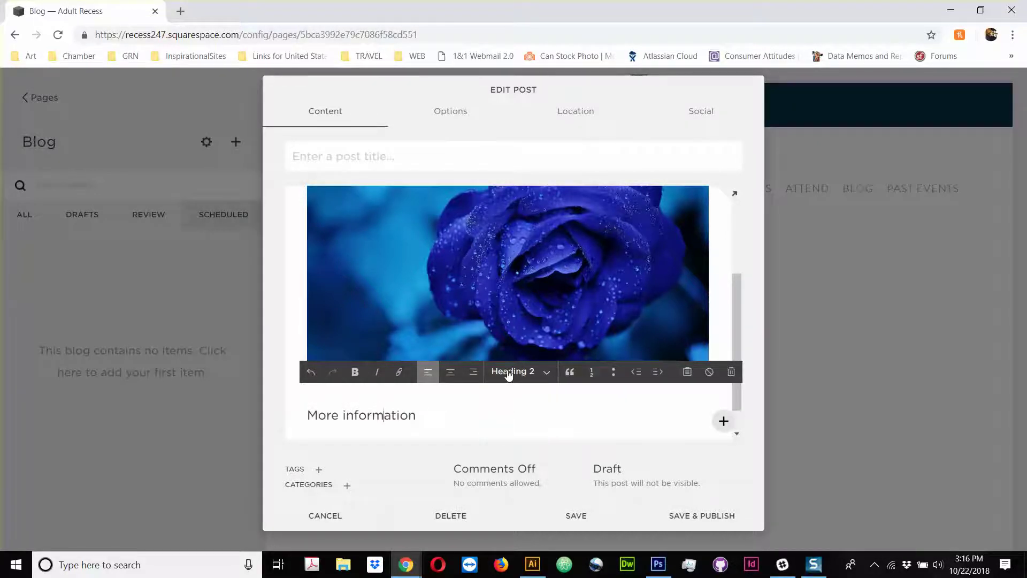
pyautogui.click(508, 375)
pyautogui.click(513, 417)
pyautogui.click(510, 372)
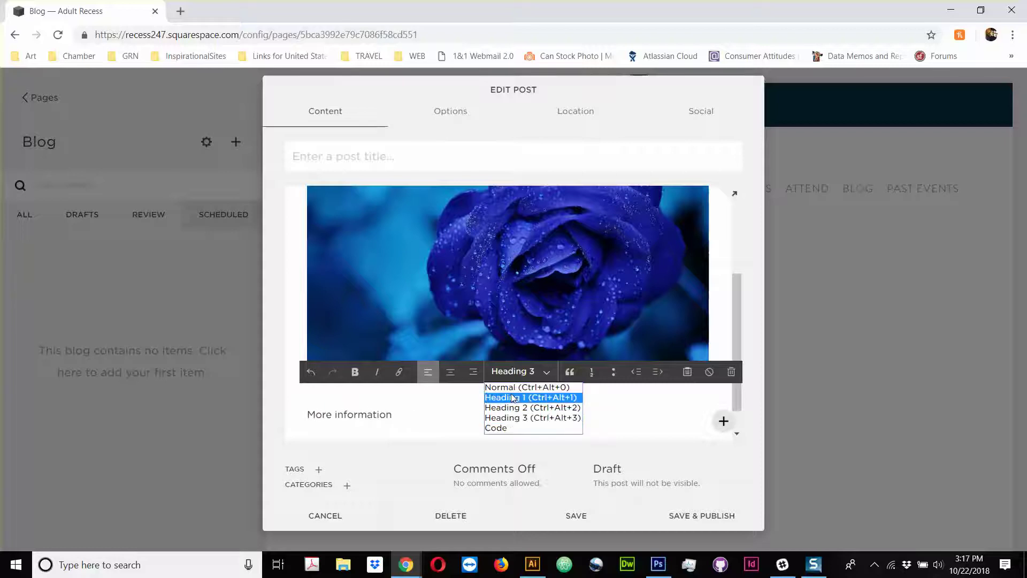
pyautogui.click(513, 429)
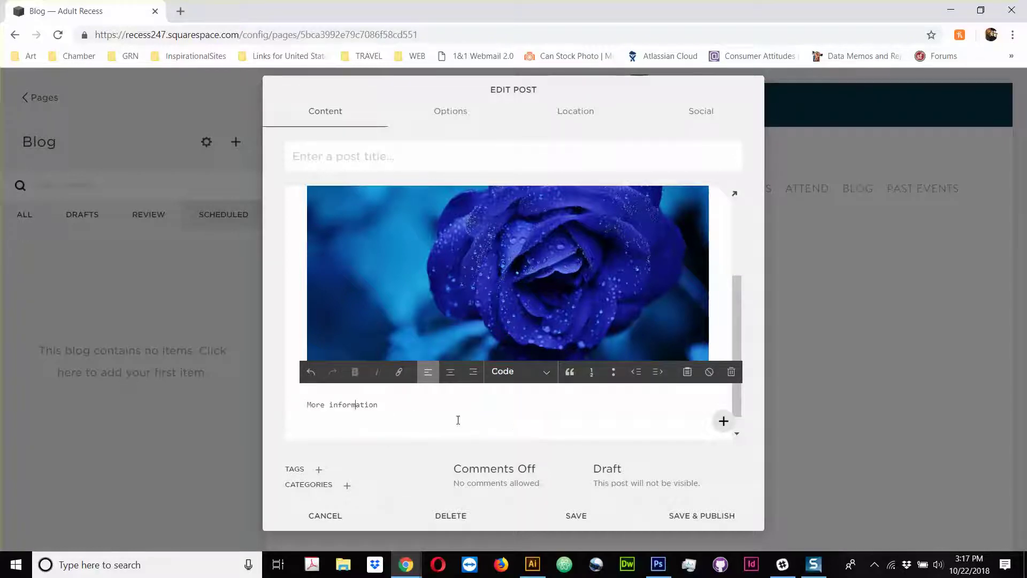
pyautogui.press('Return')
# Step: Select 'More information' and format it as Heading 1
pyautogui.click(394, 408)
pyautogui.moveTo(394, 408); pyautogui.dragTo(316, 405)
pyautogui.click(500, 375)
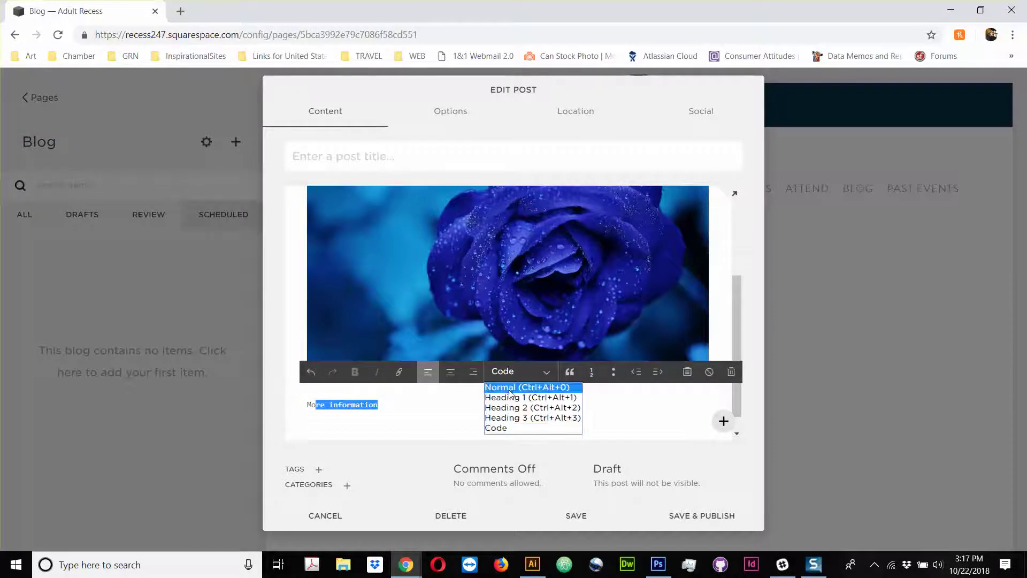
pyautogui.click(505, 397)
pyautogui.click(465, 419)
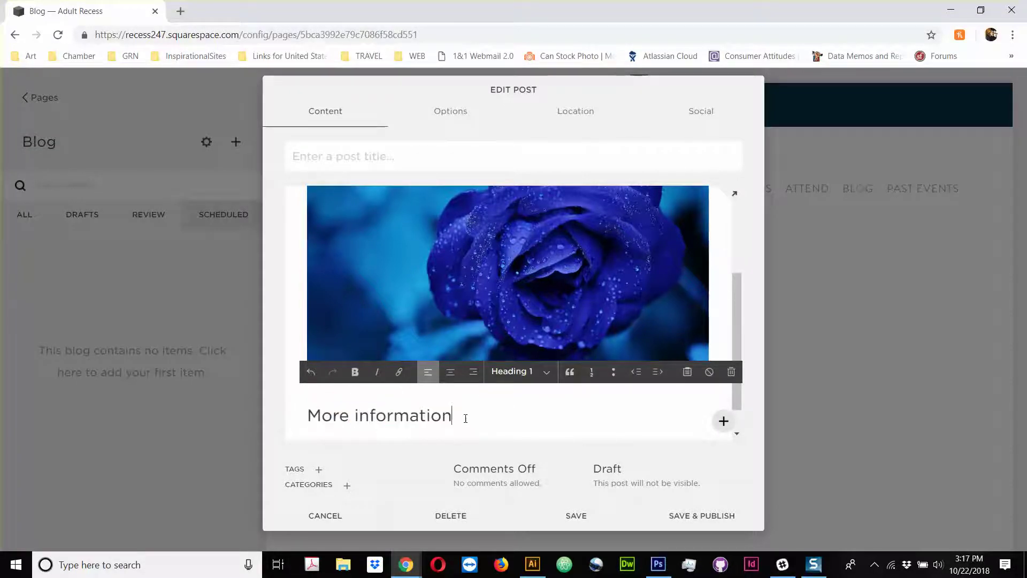
# Step: Enter a first draft title 'blue rose' in the post title field
pyautogui.click(355, 156)
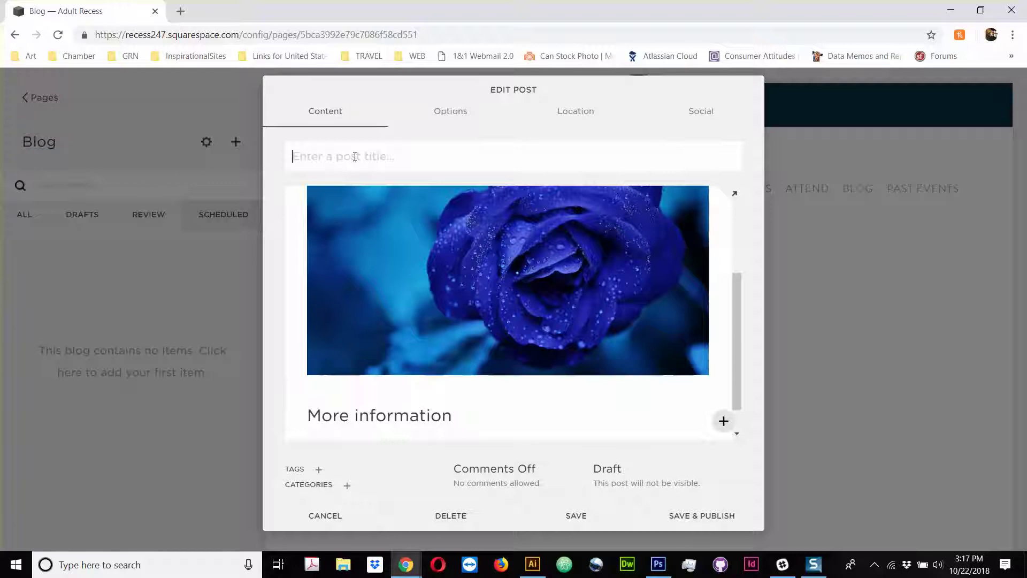
pyautogui.write('blue rod')
pyautogui.press('BackSpace')
pyautogui.write('se')
pyautogui.click(669, 411)
# Step: Replace the title with 'Story About Blue Roses in the NW', capitalising About
pyautogui.moveTo(387, 158); pyautogui.dragTo(157, 146)
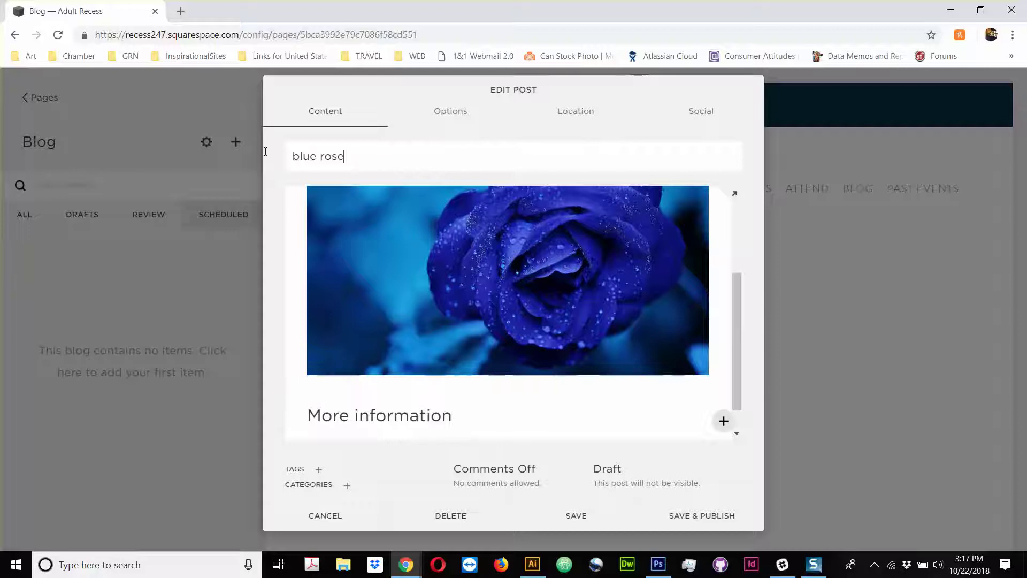
pyautogui.write('Story about Blue ')
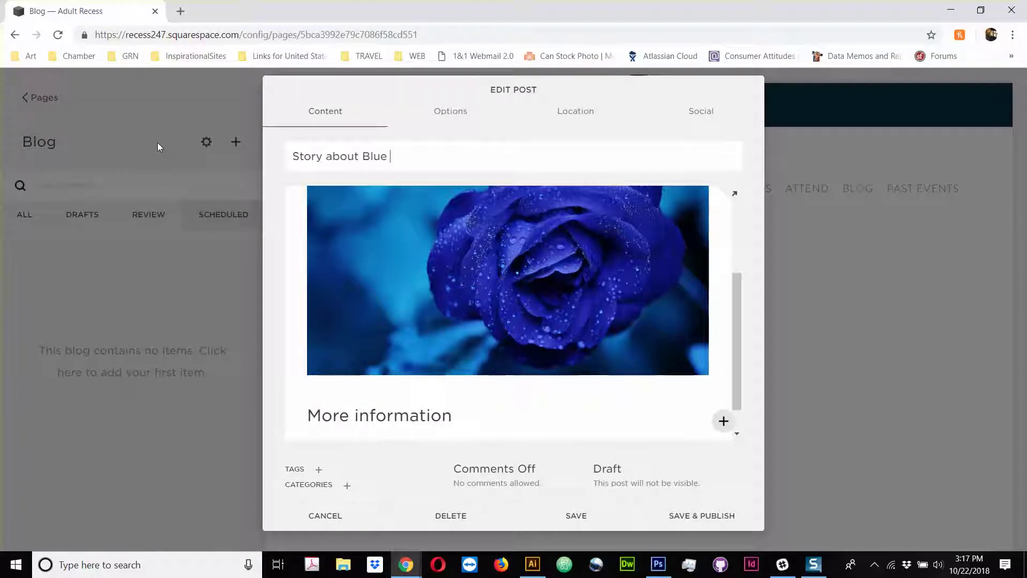
pyautogui.write('Rosese')
pyautogui.press('BackSpace')
pyautogui.write('in the NW')
pyautogui.hotkey('ctrl', 'a')
pyautogui.press('Left')
pyautogui.press('Right')
pyautogui.press('Right')
pyautogui.press('Right')
pyautogui.press('Right')
pyautogui.press('Right')
pyautogui.press('Right')
pyautogui.press('Right')
pyautogui.press('BackSpace')
pyautogui.write('A')
pyautogui.hotkey('ctrl', 'a')
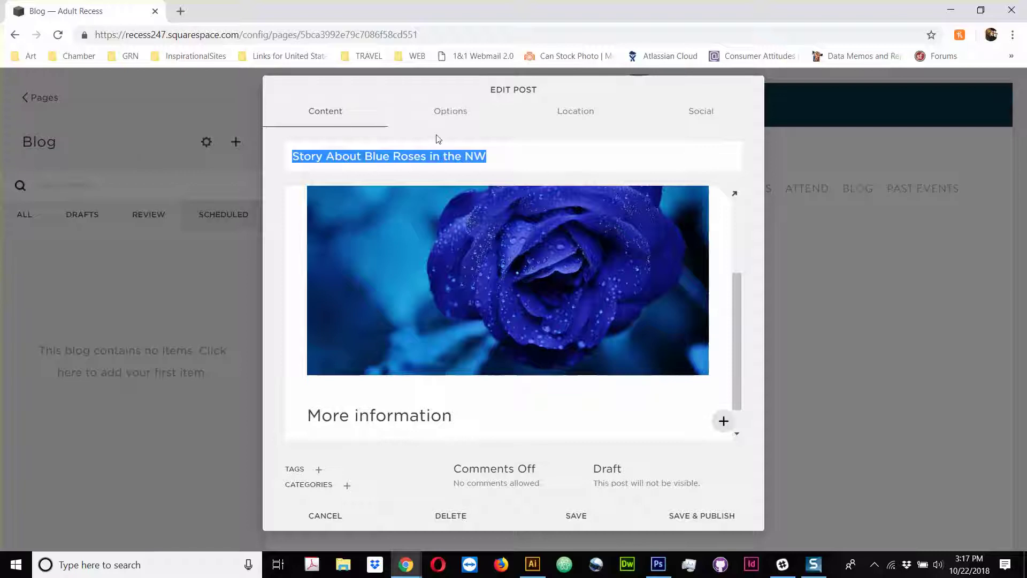
# Step: Fill the URL story-about-blue-roses-in-the-nw and type an excerpt previewing the story
pyautogui.click(459, 111)
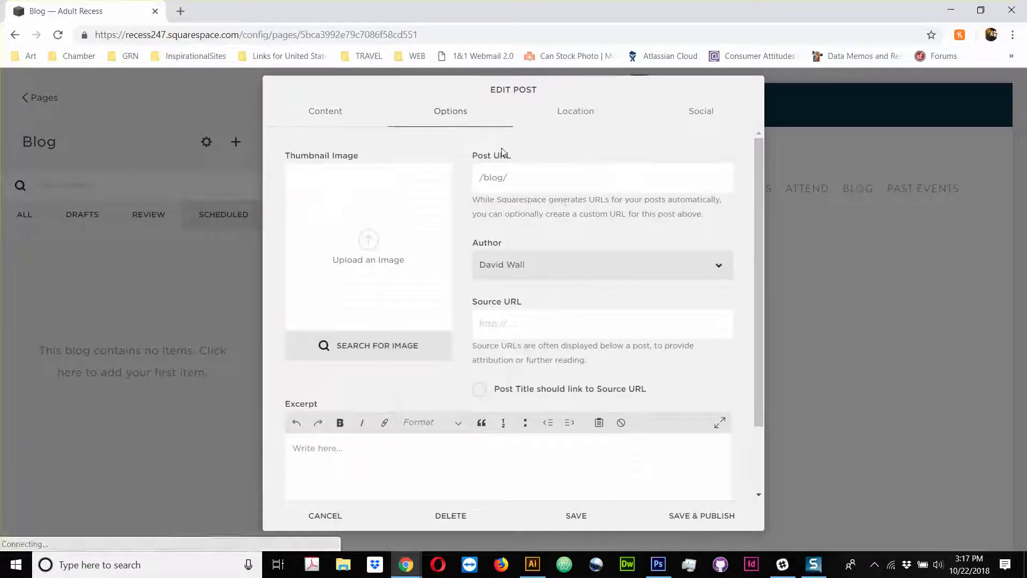
pyautogui.write('story-about-blue-roses-in-the-nw')
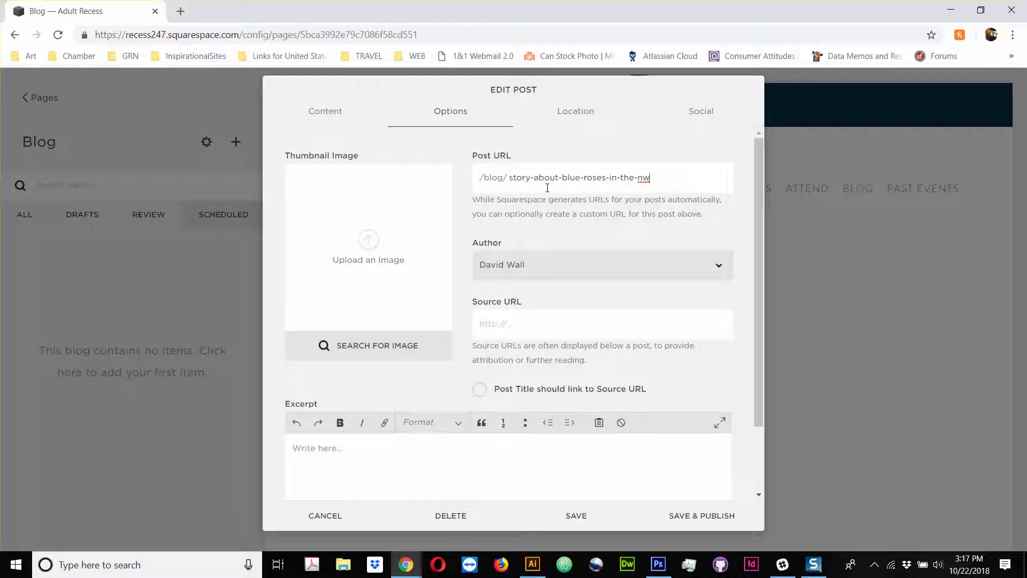
pyautogui.click(413, 464)
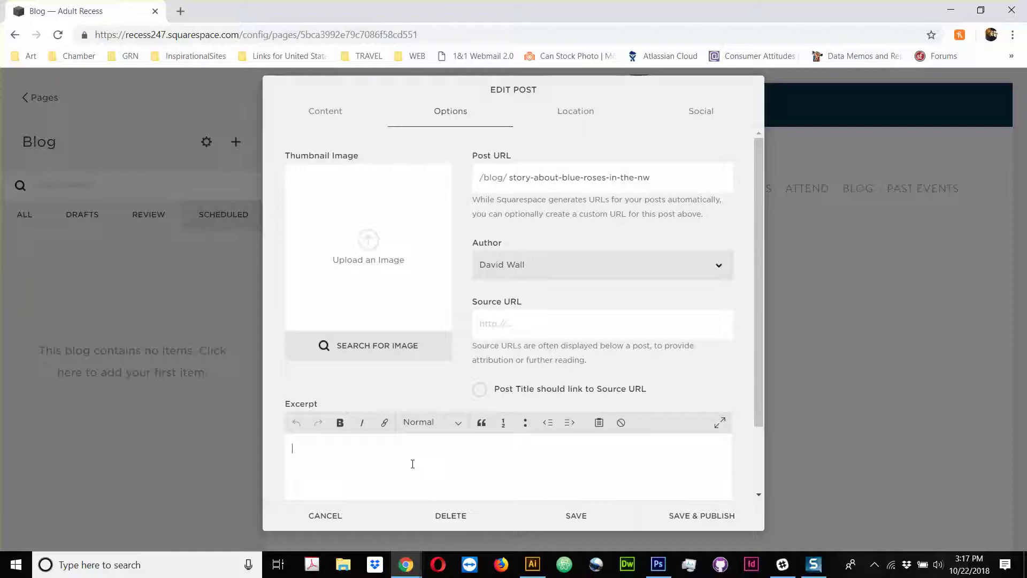
pyautogui.write('This is a ')
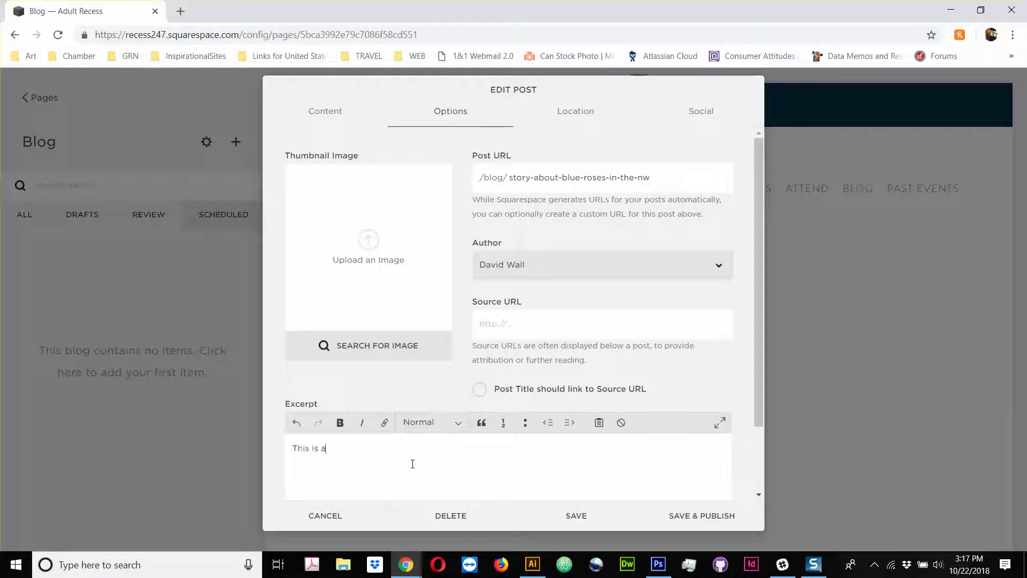
pyautogui.write('preview of text ')
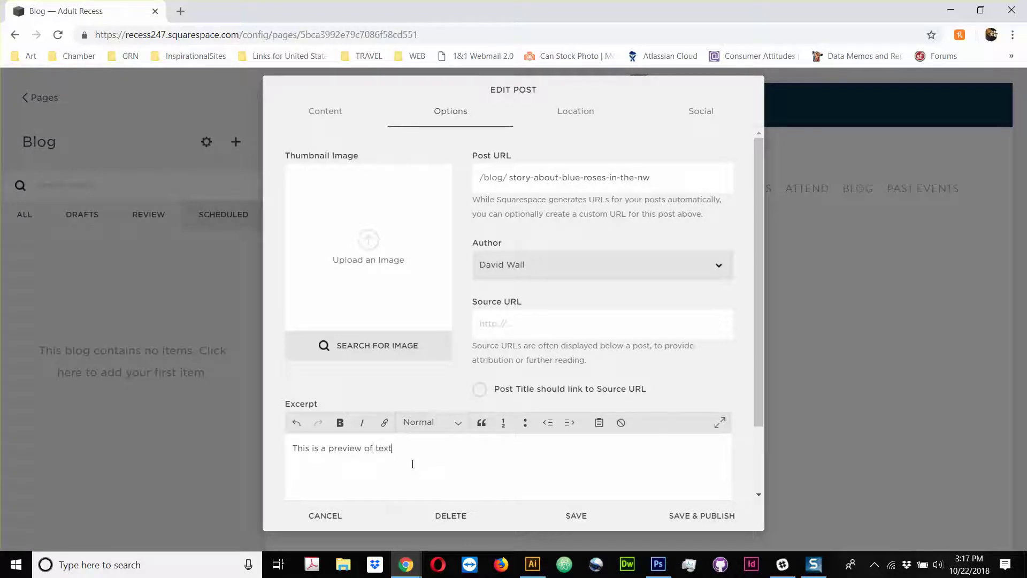
pyautogui.write('that talks about the stor')
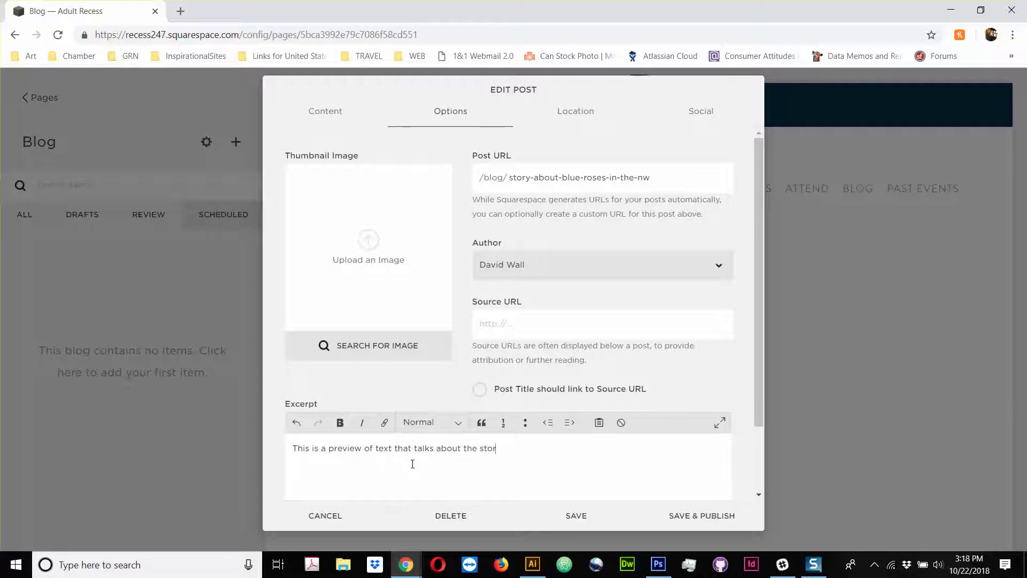
pyautogui.write('y so that you are interested')
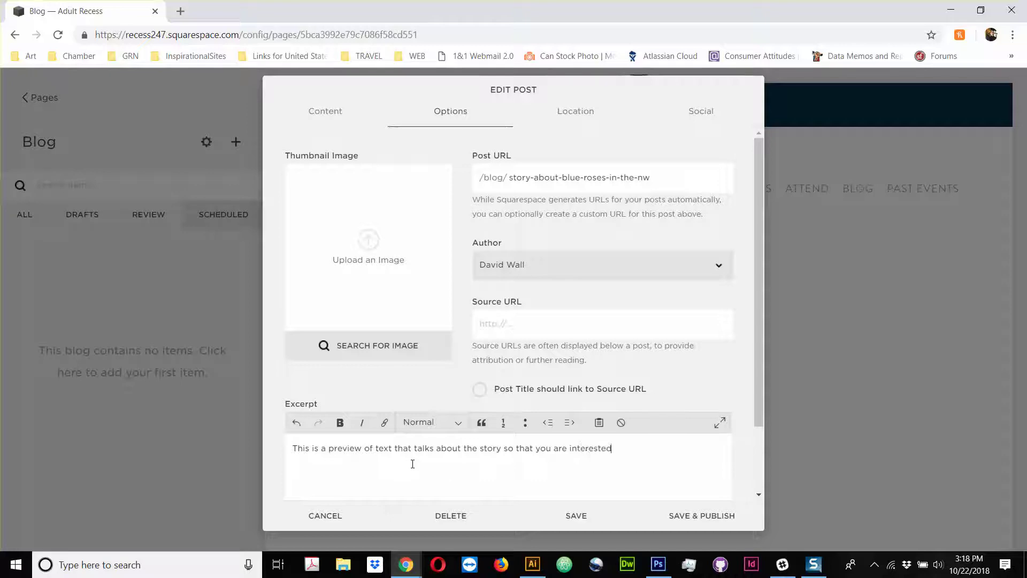
pyautogui.write(' enough to read.')
# Step: Upload BlueRose.jpg as the post's thumbnail image
pyautogui.click(368, 245)
pyautogui.scroll(-5, 175, 207)
pyautogui.click(175, 206)
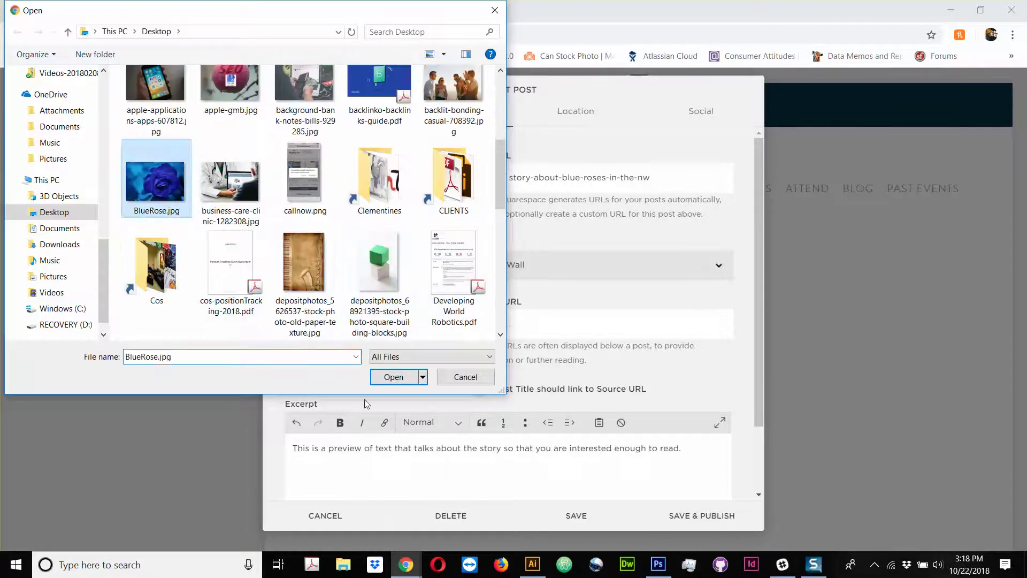
pyautogui.click(393, 377)
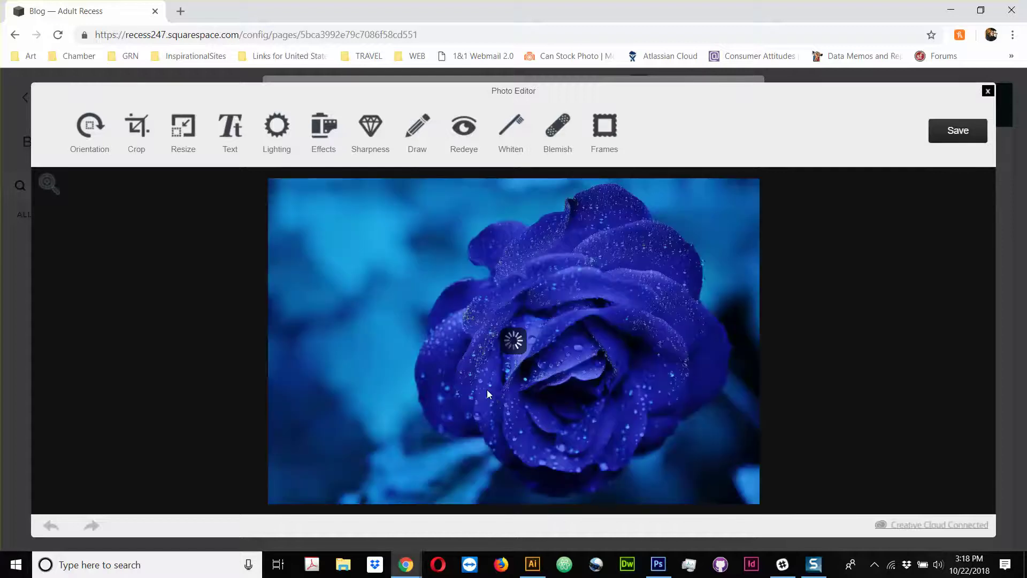
# Step: Crop the thumbnail square around the rose, resize it to 800, and save
pyautogui.click(130, 131)
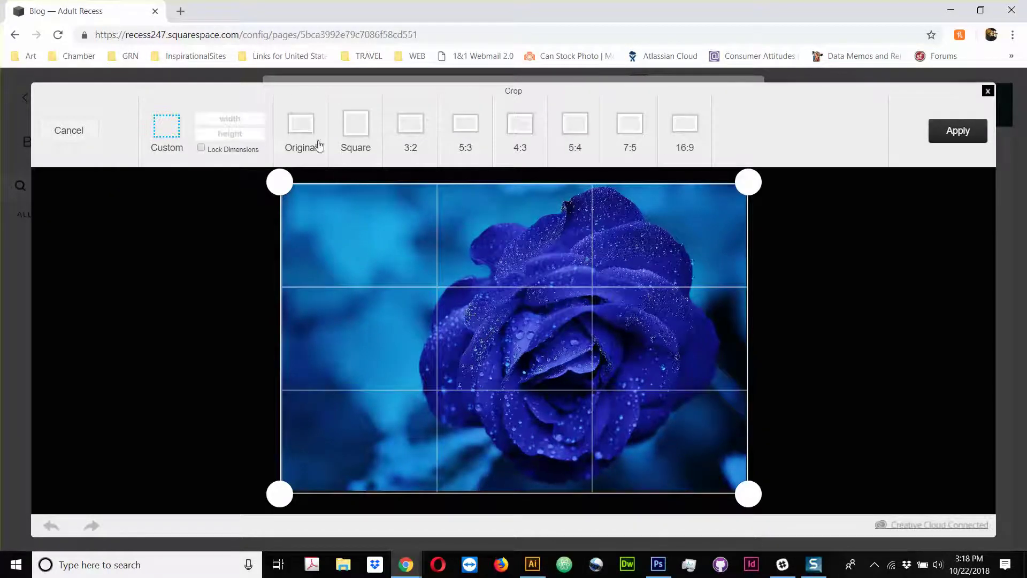
pyautogui.click(352, 131)
pyautogui.moveTo(417, 227); pyautogui.dragTo(475, 239)
pyautogui.click(955, 138)
pyautogui.click(184, 128)
pyautogui.write('800')
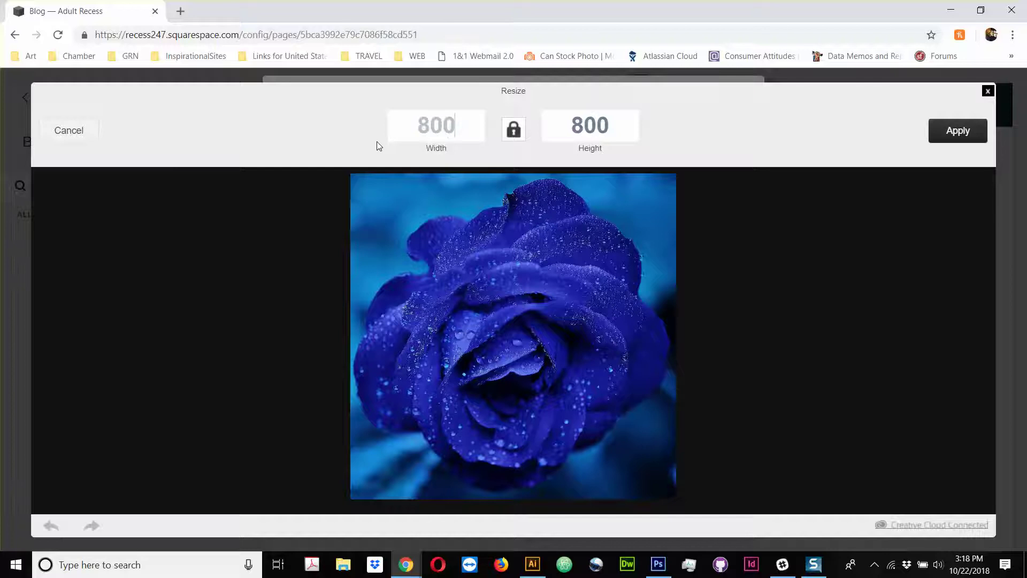
pyautogui.click(981, 133)
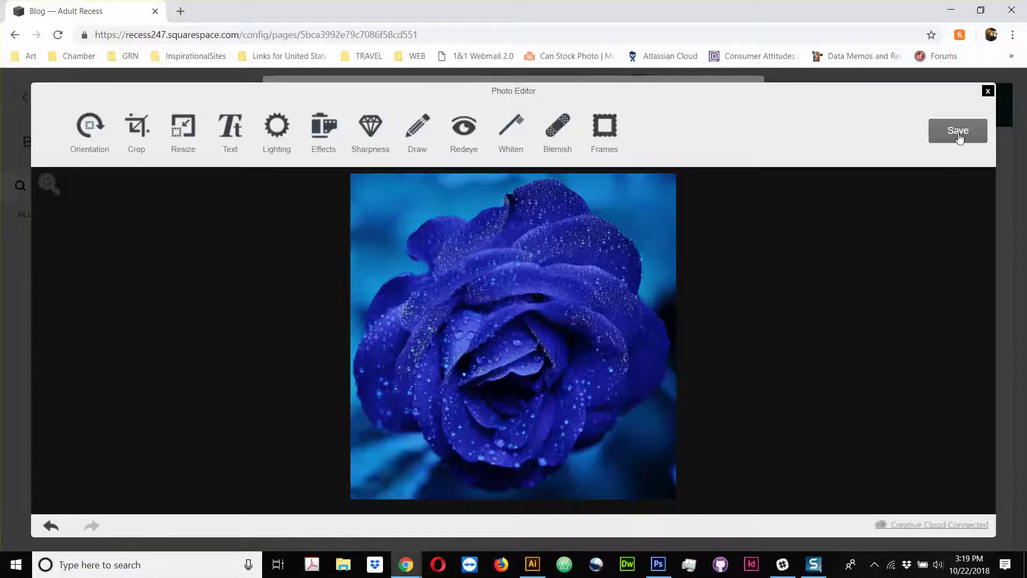
pyautogui.click(958, 133)
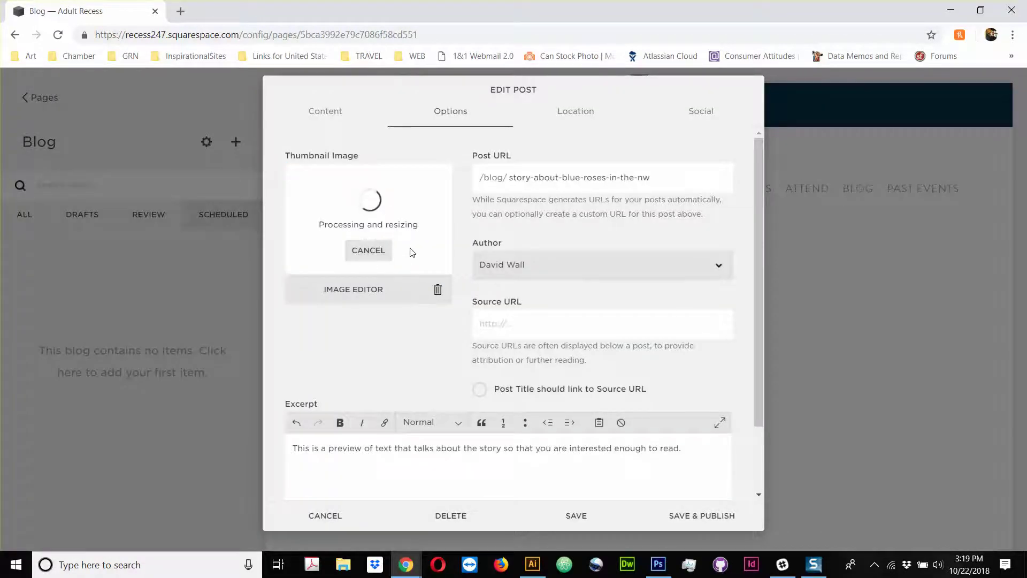
# Step: Add a paragraph 'some text goes here' below the More information heading
pyautogui.click(328, 111)
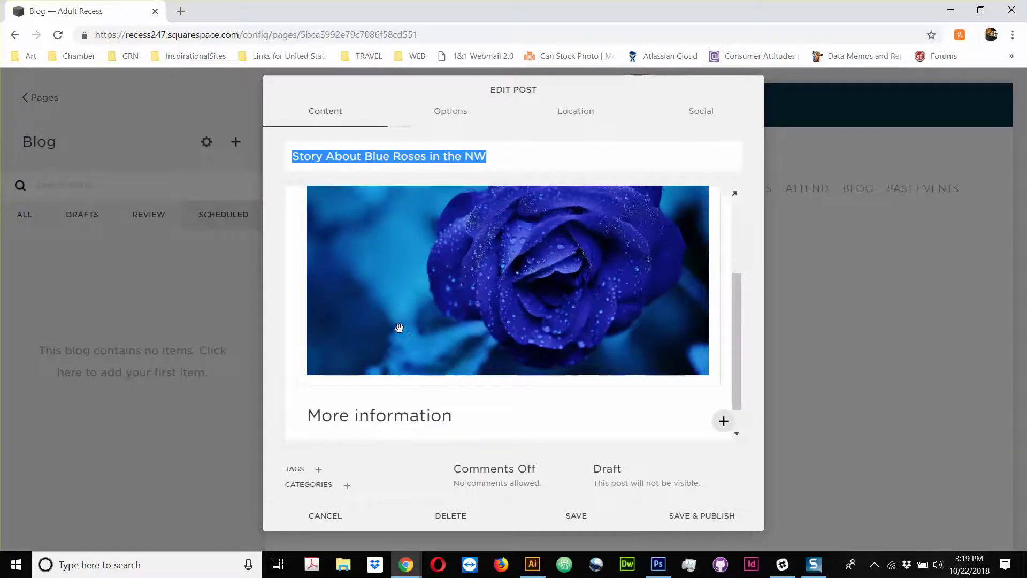
pyautogui.scroll(3, 399, 314)
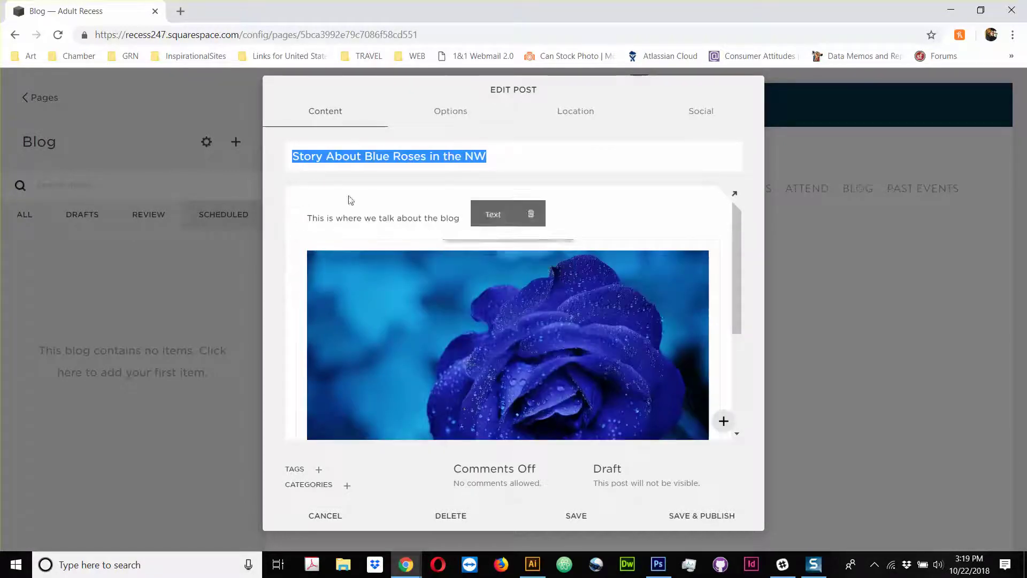
pyautogui.scroll(-3, 336, 349)
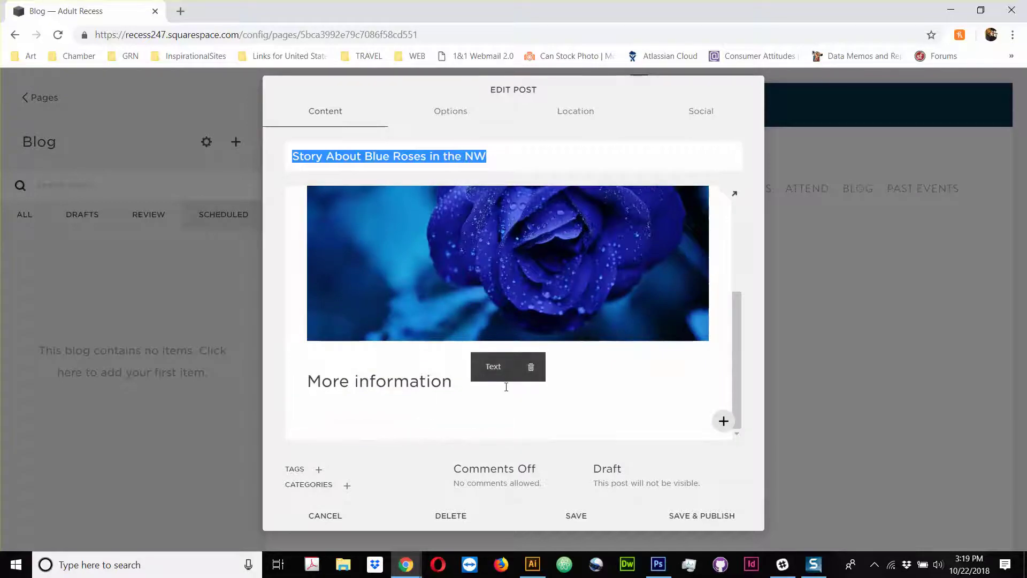
pyautogui.click(623, 377)
pyautogui.press('Return')
pyautogui.write('some text goe')
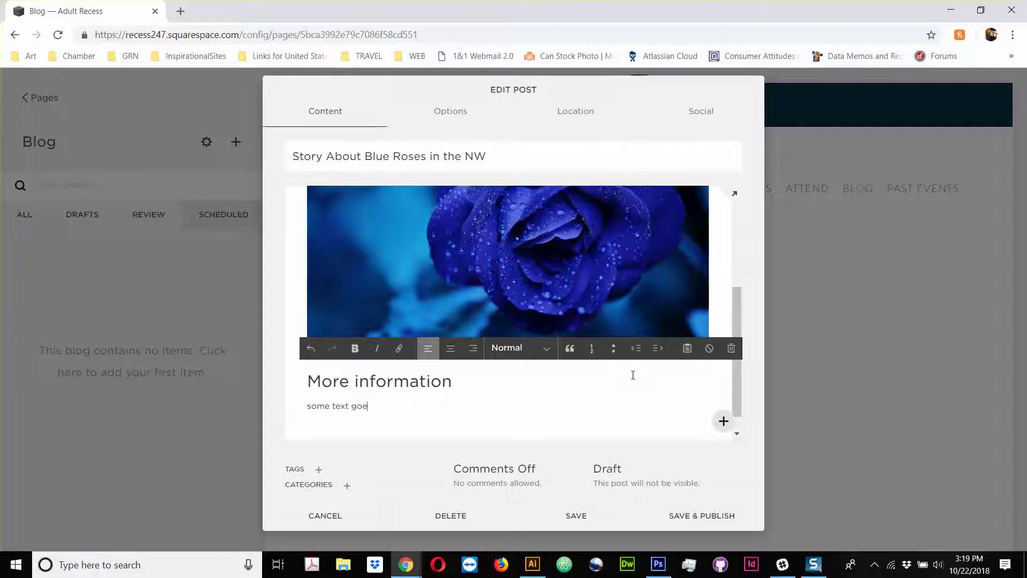
pyautogui.write('s here')
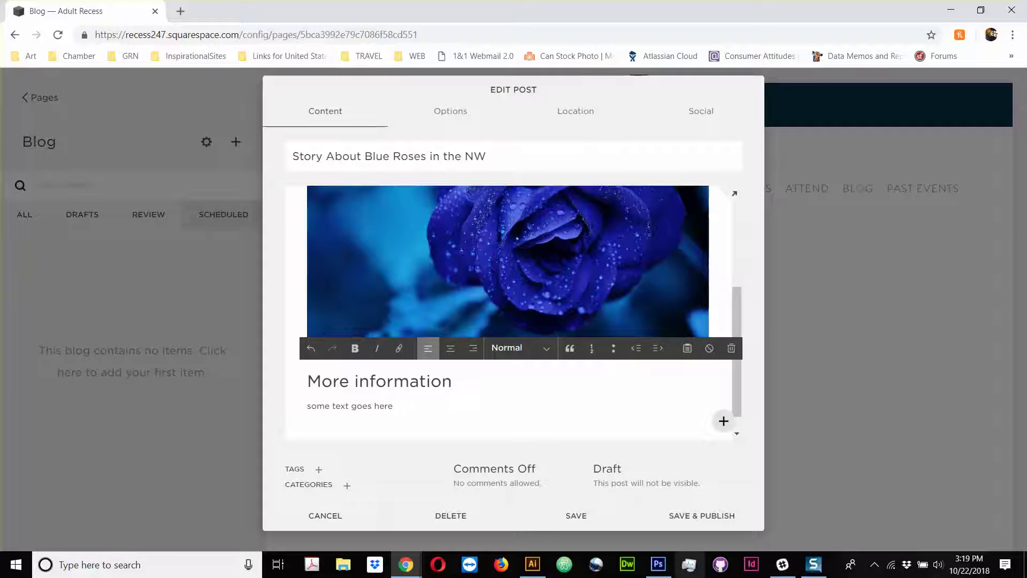
# Step: Add the tags 'Blue Roses' and 'The color Blue' to the post
pyautogui.click(321, 470)
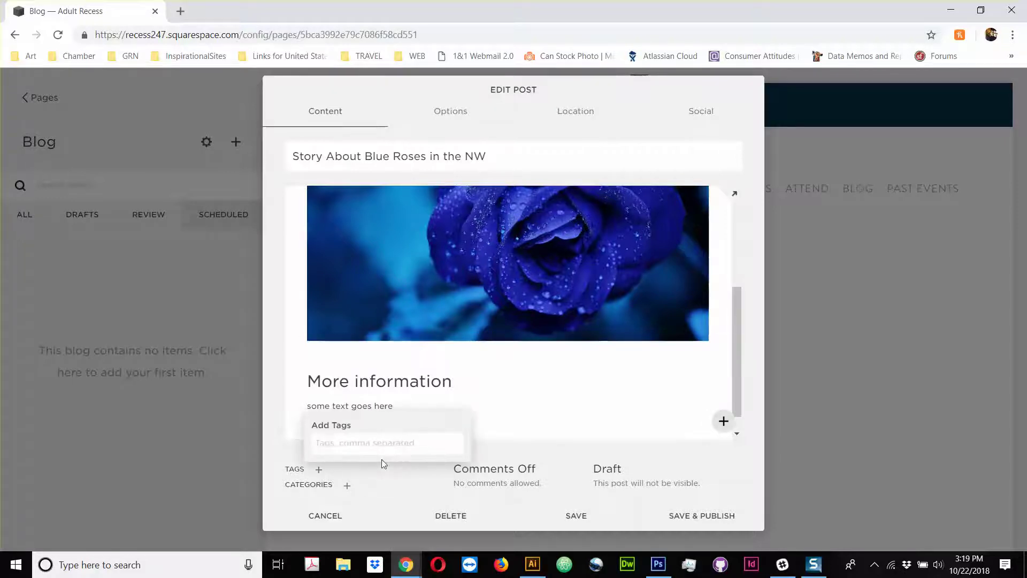
pyautogui.write('Blue Roses')
pyautogui.press('Return')
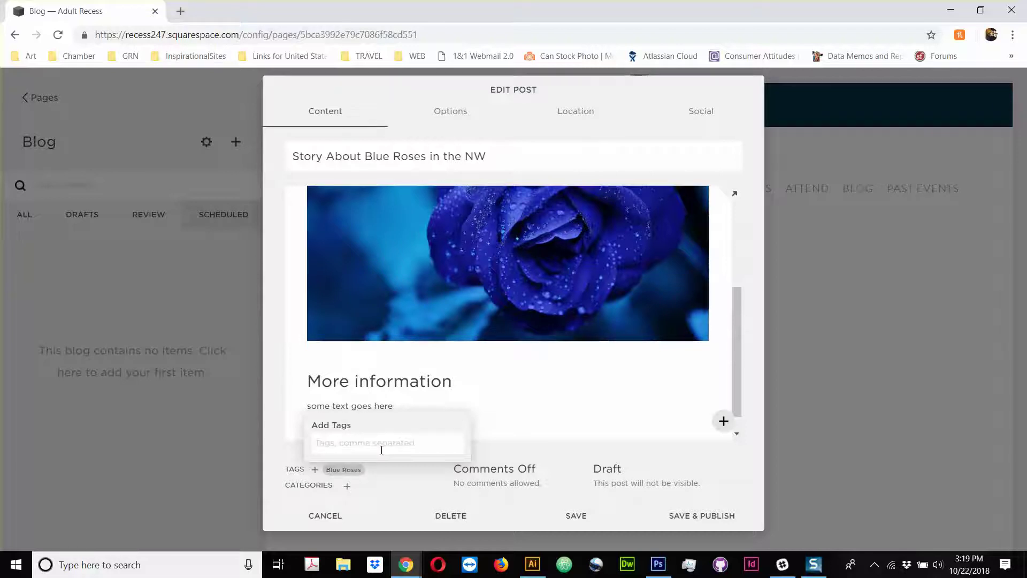
pyautogui.write('The color Blue')
pyautogui.press('Return')
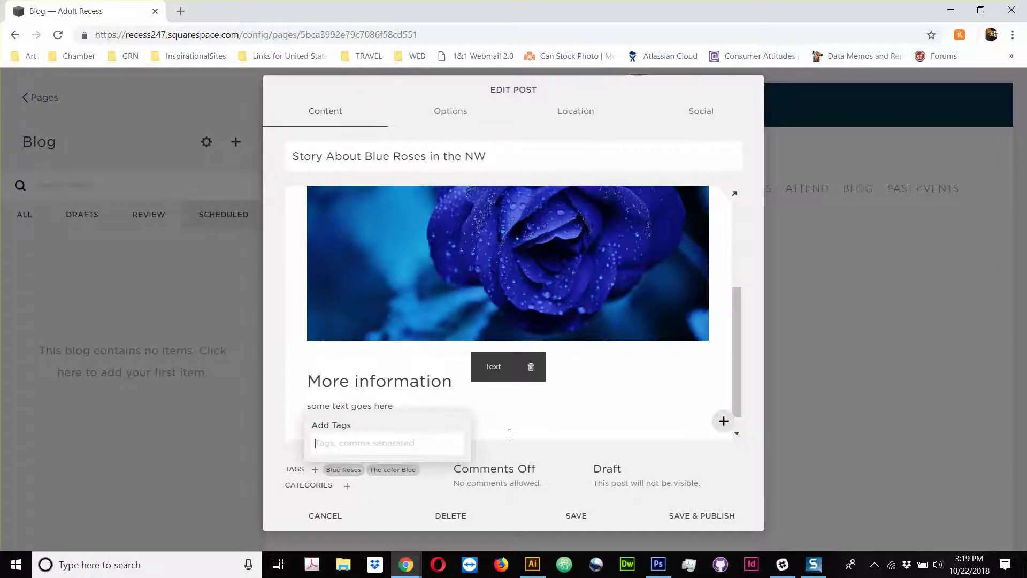
# Step: Create a new blog category named Floral
pyautogui.click(347, 486)
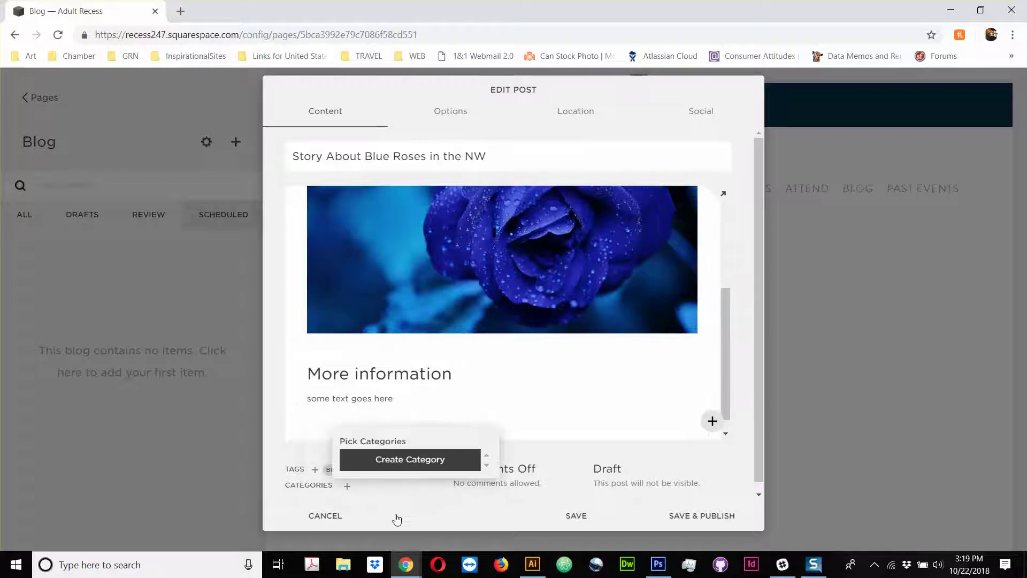
pyautogui.click(399, 468)
pyautogui.write('create')
pyautogui.hotkey('ctrl', 'a')
pyautogui.press('BackSpace')
pyautogui.write('Flor')
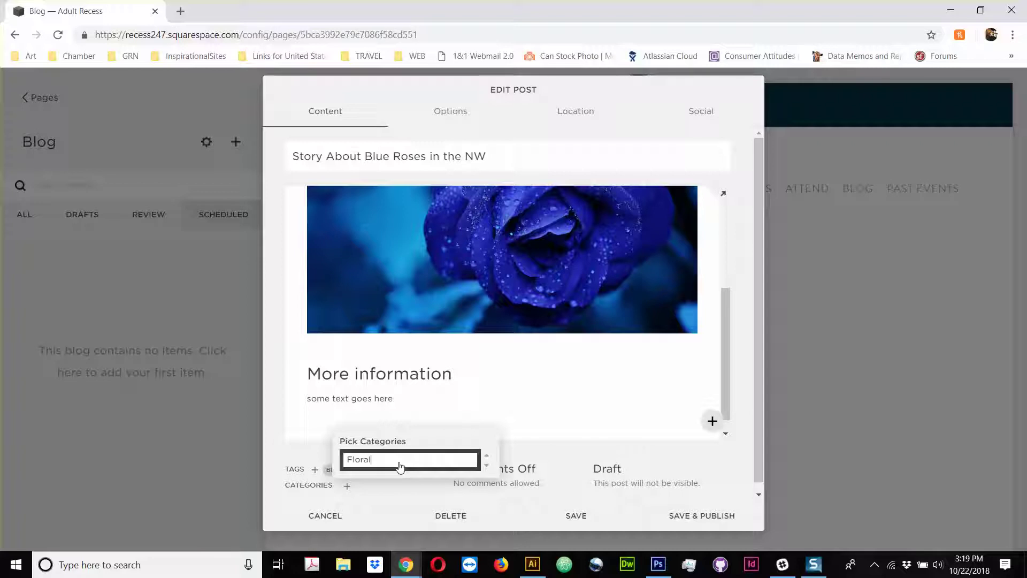
pyautogui.press('Return')
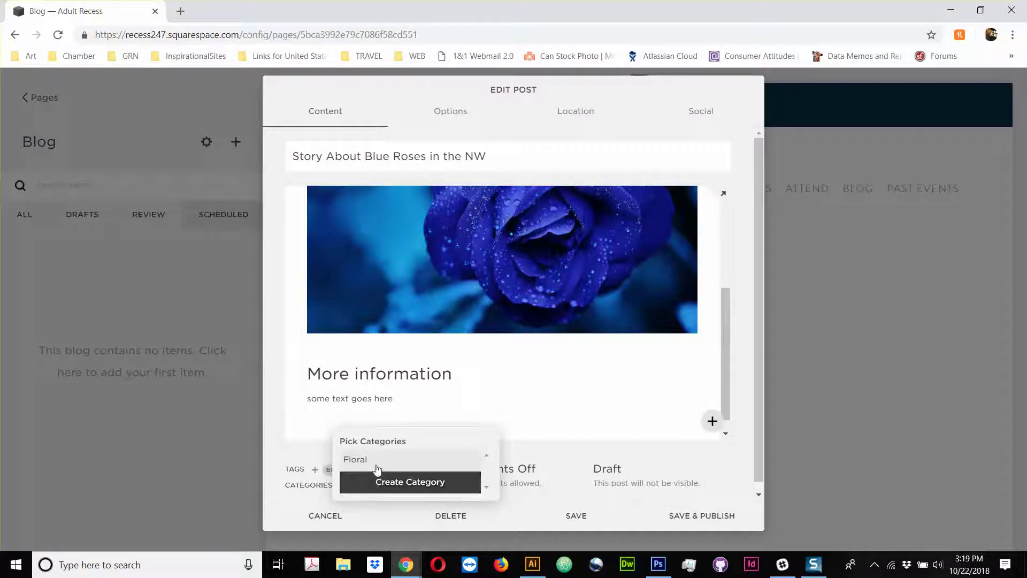
# Step: Create a second category named shoes, in lowercase
pyautogui.click(410, 483)
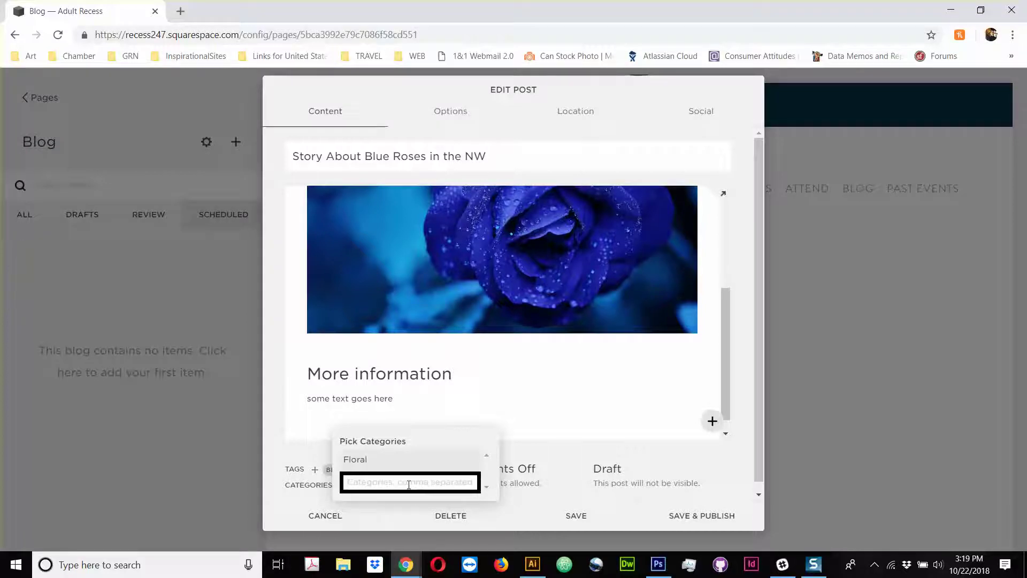
pyautogui.write('shoes')
pyautogui.press('Home')
pyautogui.press('Delete')
pyautogui.write('S')
pyautogui.press('BackSpace')
pyautogui.write('s')
pyautogui.press('Return')
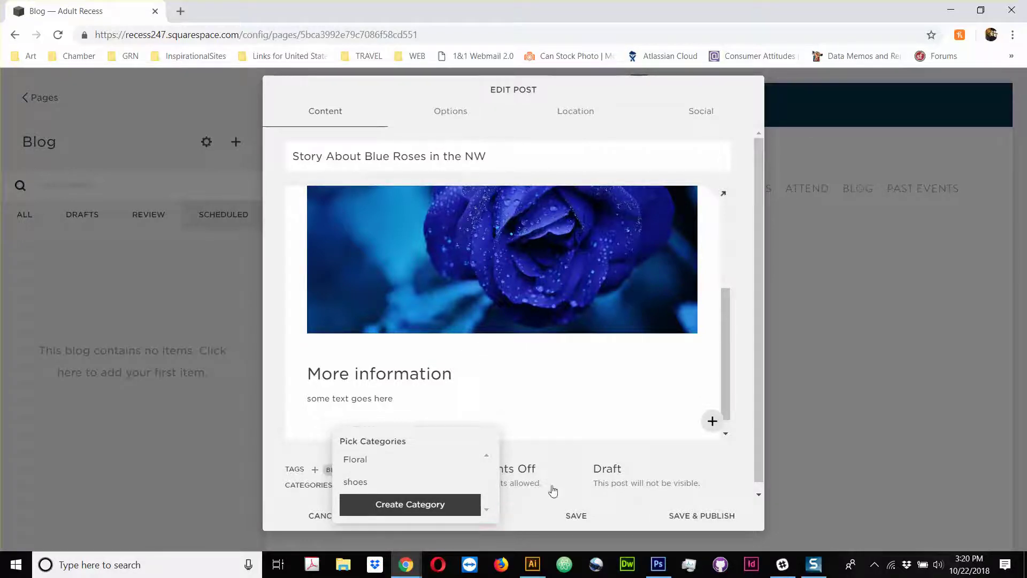
# Step: Assign the Floral category to the blue roses post
pyautogui.click(517, 479)
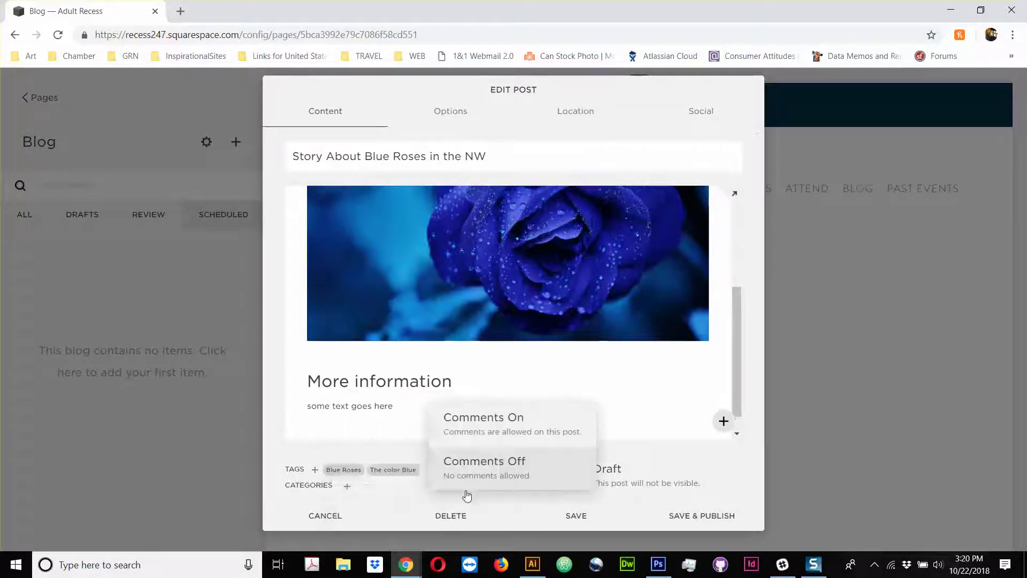
pyautogui.click(343, 486)
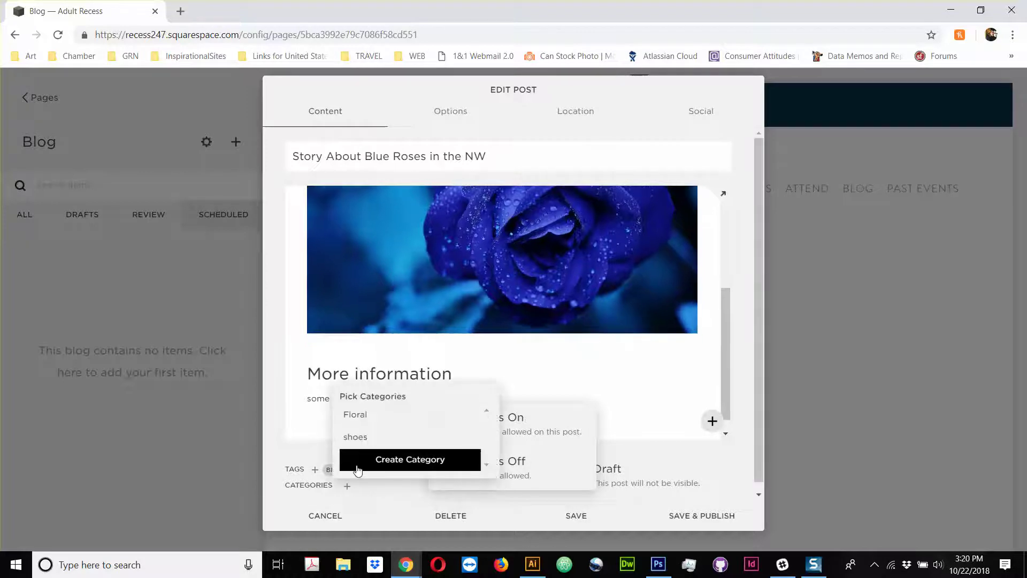
pyautogui.click(355, 414)
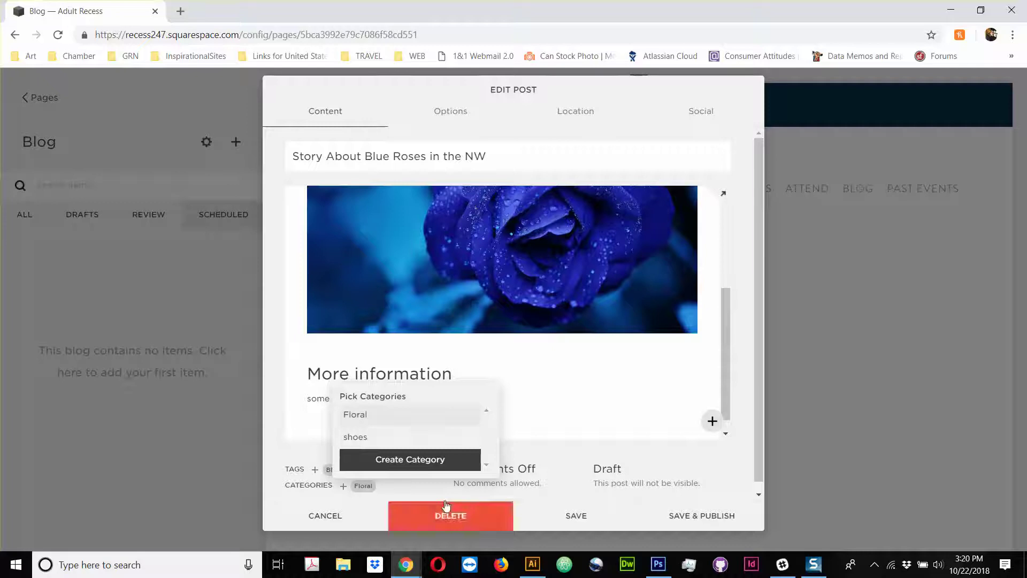
# Step: Leave comments Off and change the post status to Scheduled
pyautogui.click(554, 476)
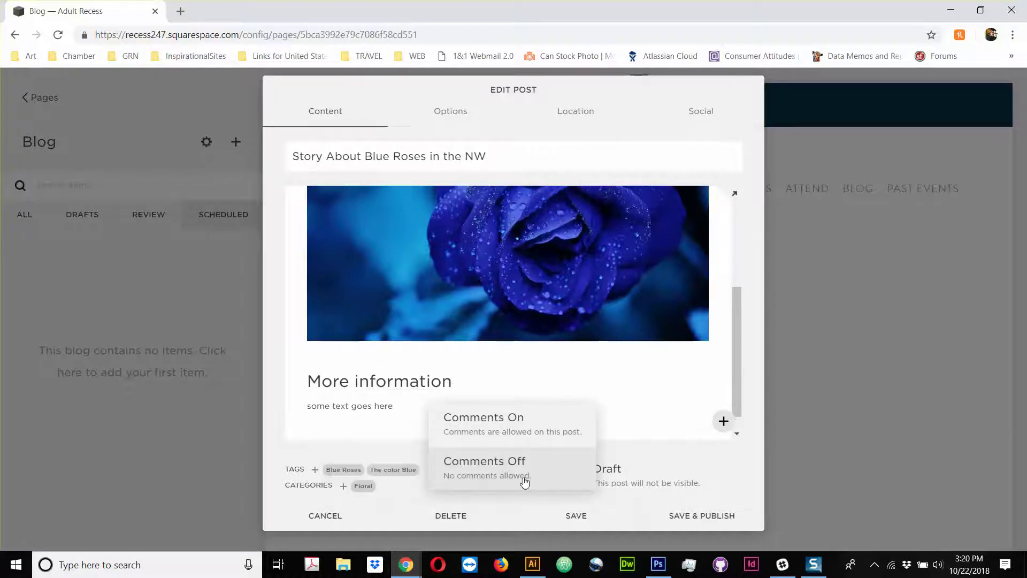
pyautogui.click(728, 464)
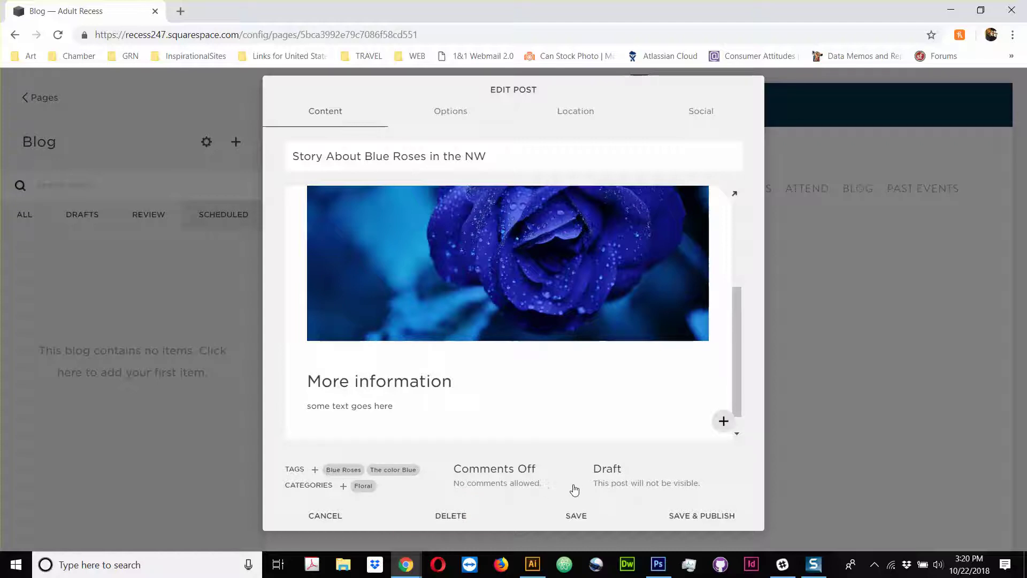
pyautogui.click(629, 468)
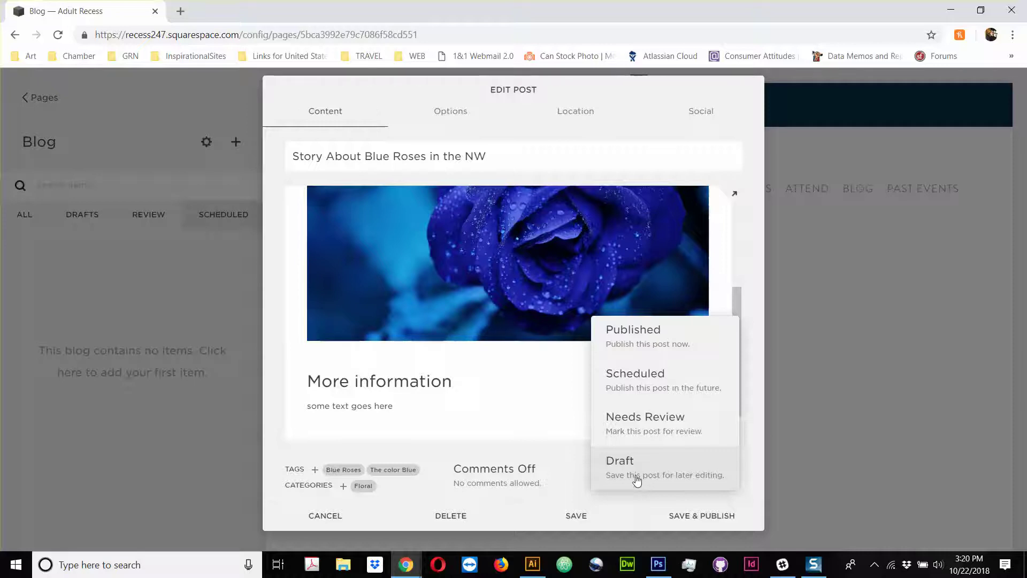
pyautogui.click(645, 431)
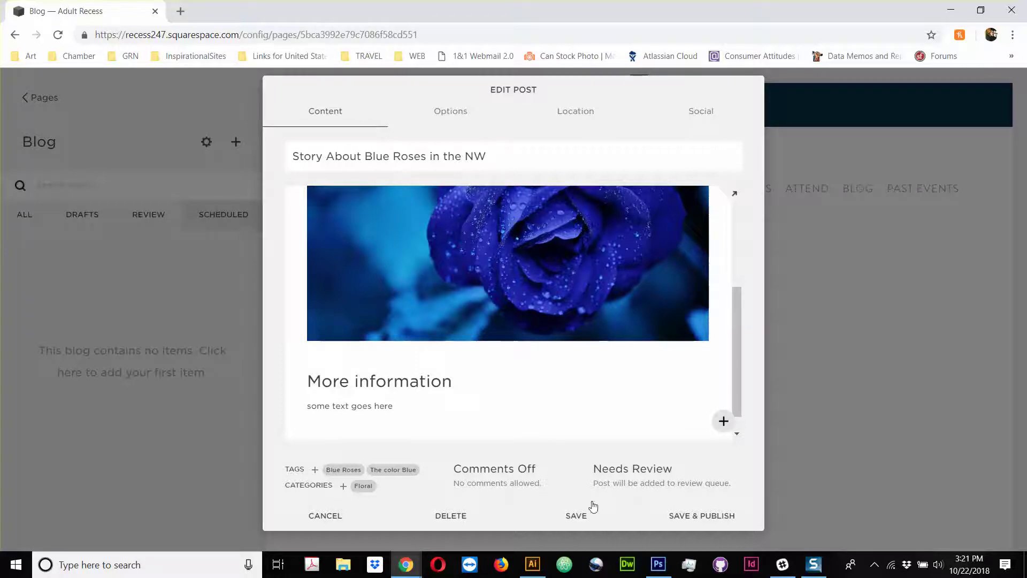
pyautogui.click(655, 483)
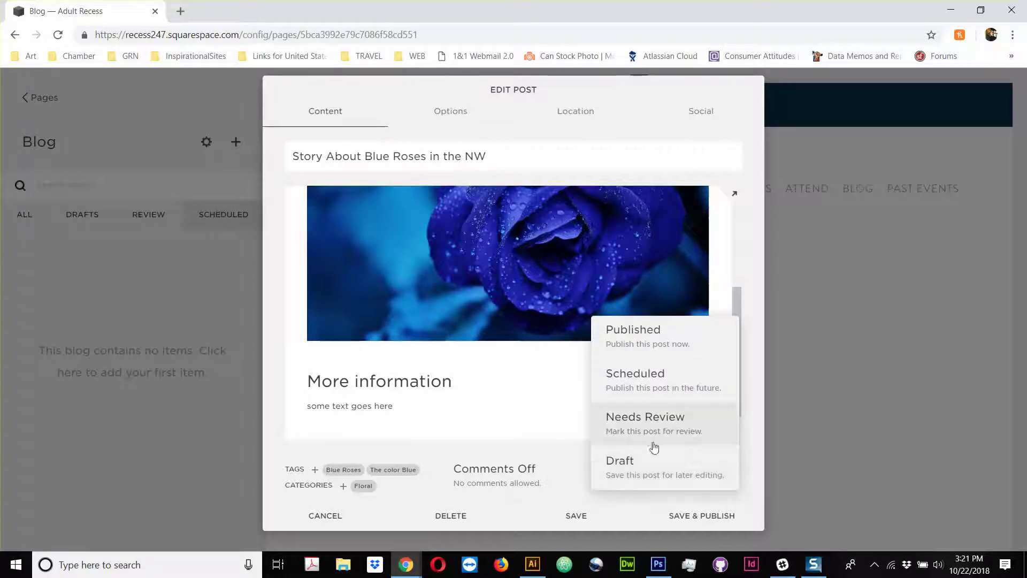
pyautogui.click(661, 389)
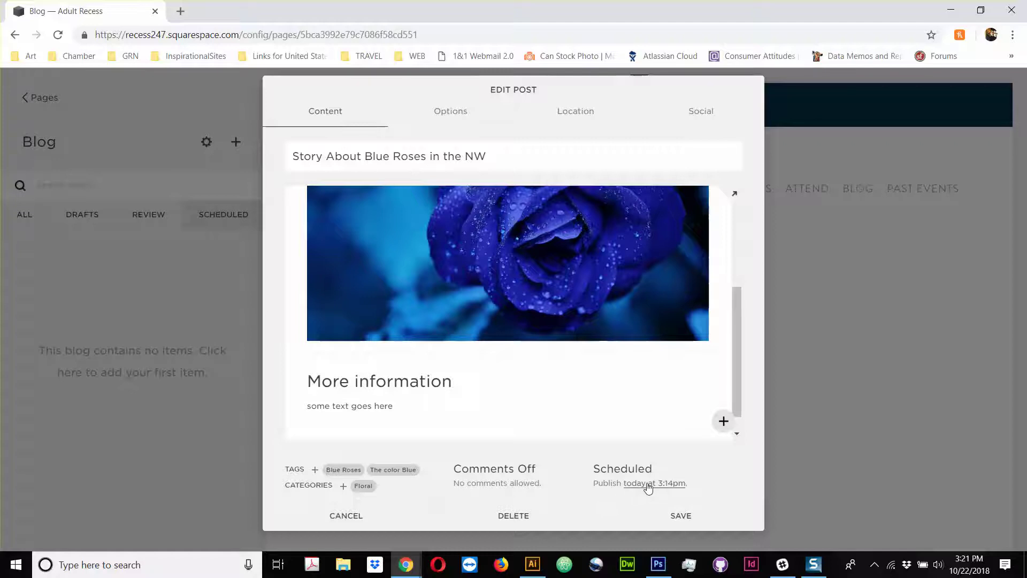
pyautogui.click(612, 484)
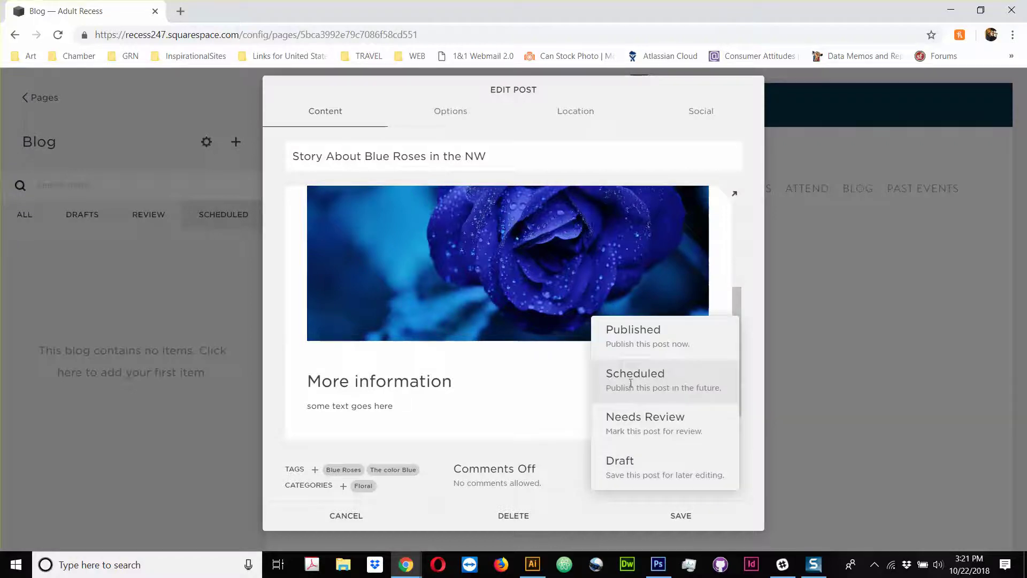
pyautogui.click(623, 403)
# Step: Set the publish date to October 31, four days ahead, at 8:00
pyautogui.click(644, 484)
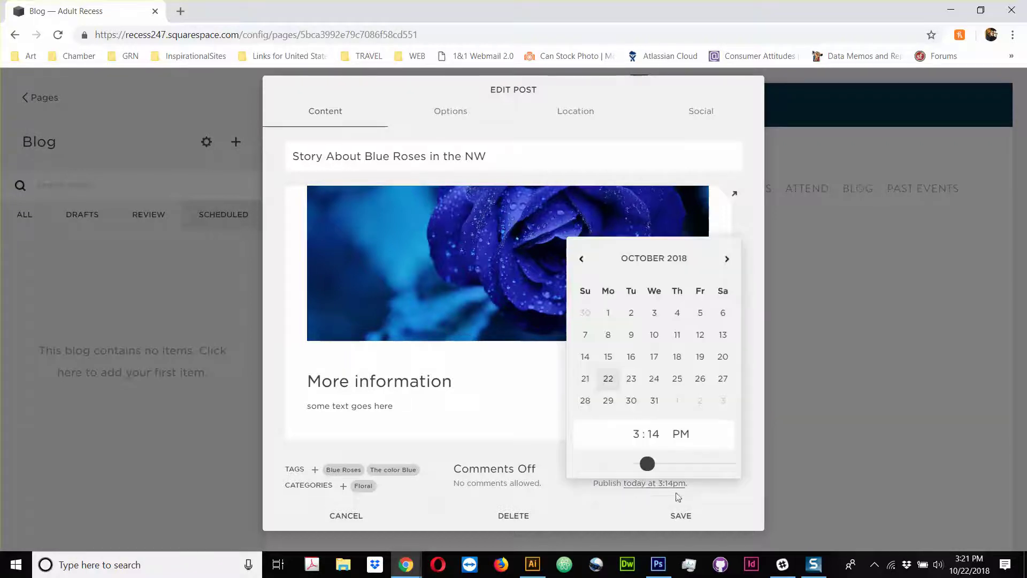
pyautogui.click(653, 402)
pyautogui.click(632, 434)
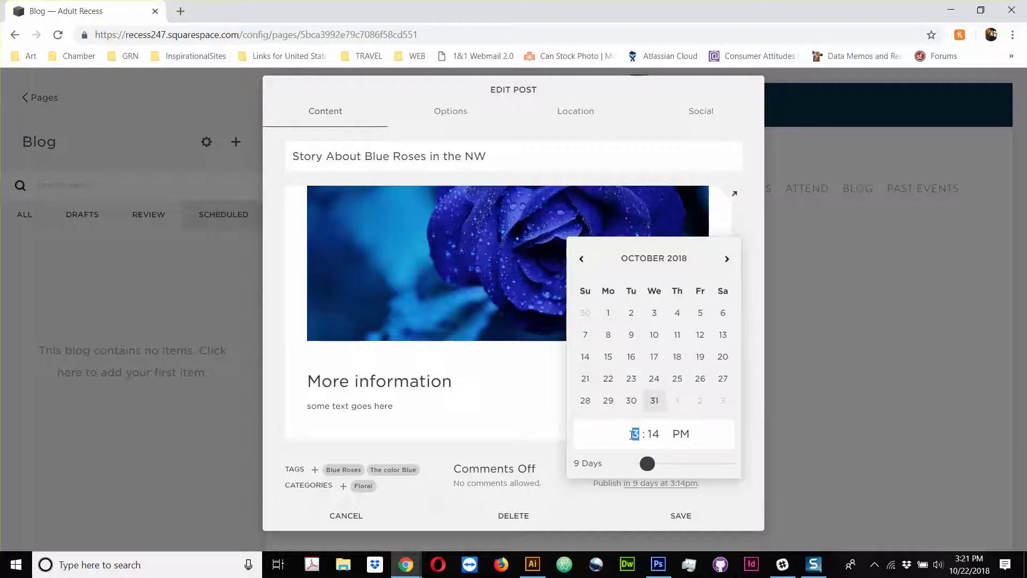
pyautogui.write('8:00')
pyautogui.click(684, 433)
pyautogui.write('a')
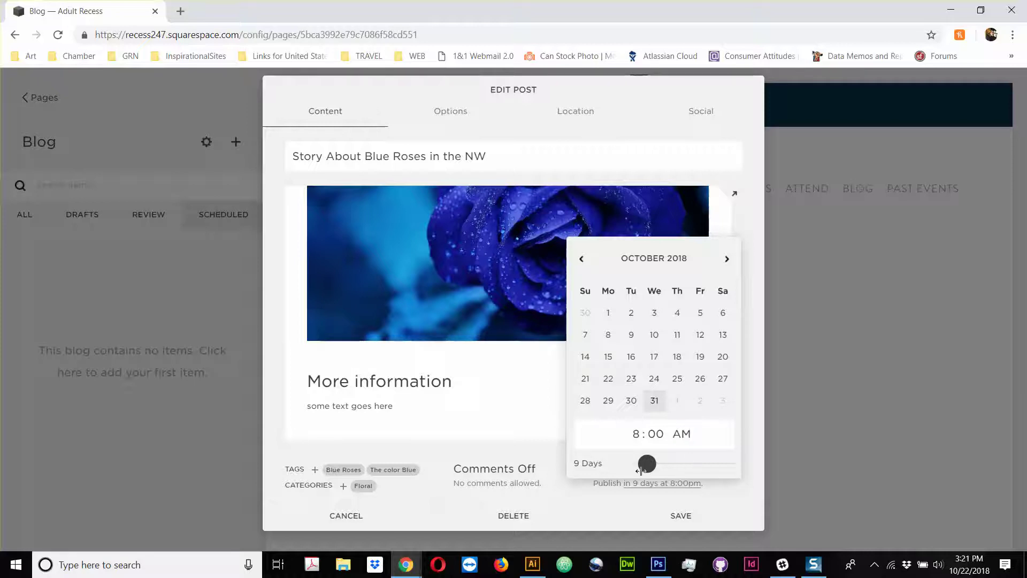
pyautogui.moveTo(645, 469); pyautogui.dragTo(649, 469)
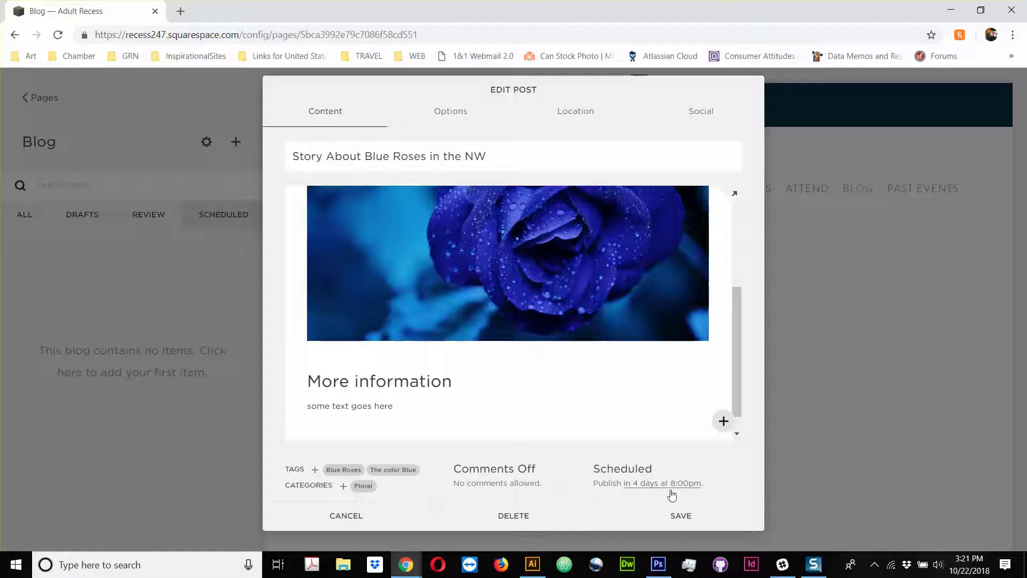
# Step: Switch the post status back to Draft and save, closing the editor
pyautogui.click(638, 474)
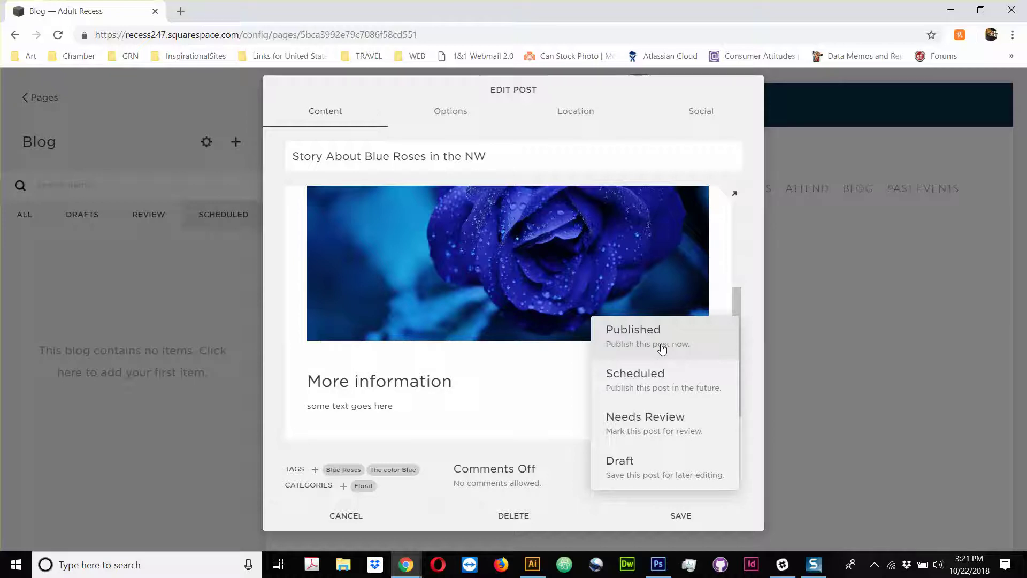
pyautogui.click(578, 480)
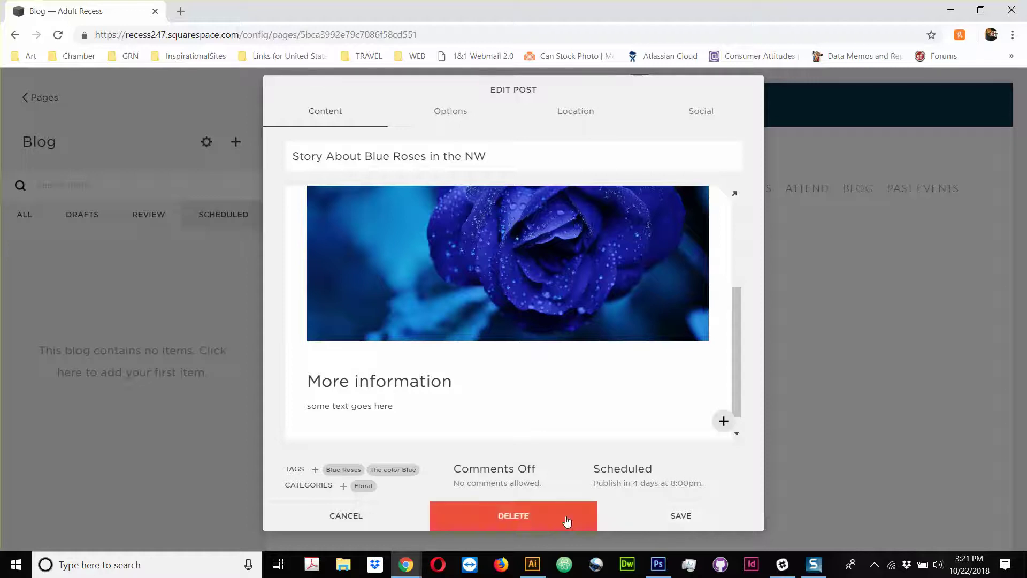
pyautogui.click(616, 475)
pyautogui.click(608, 462)
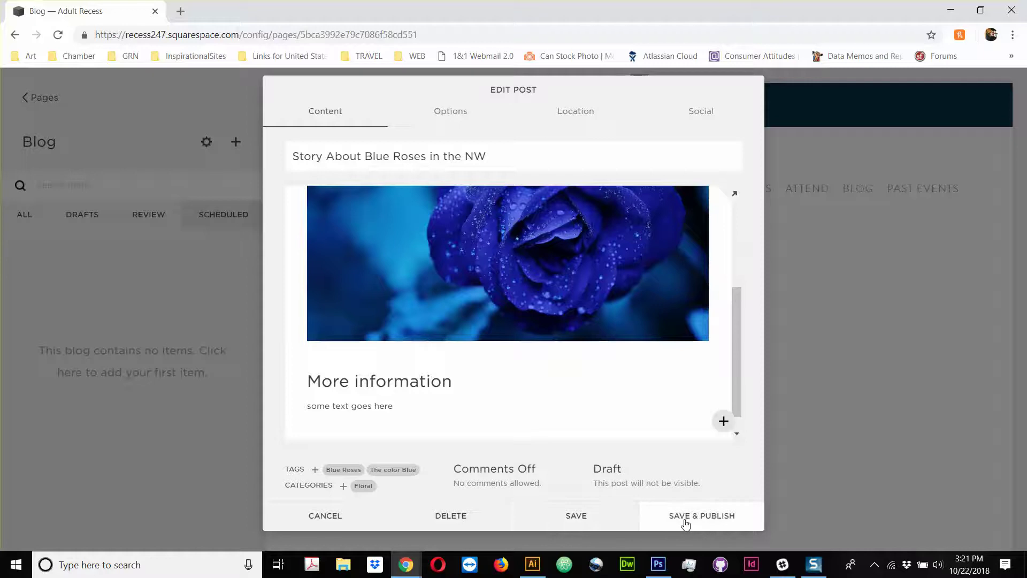
pyautogui.click(590, 526)
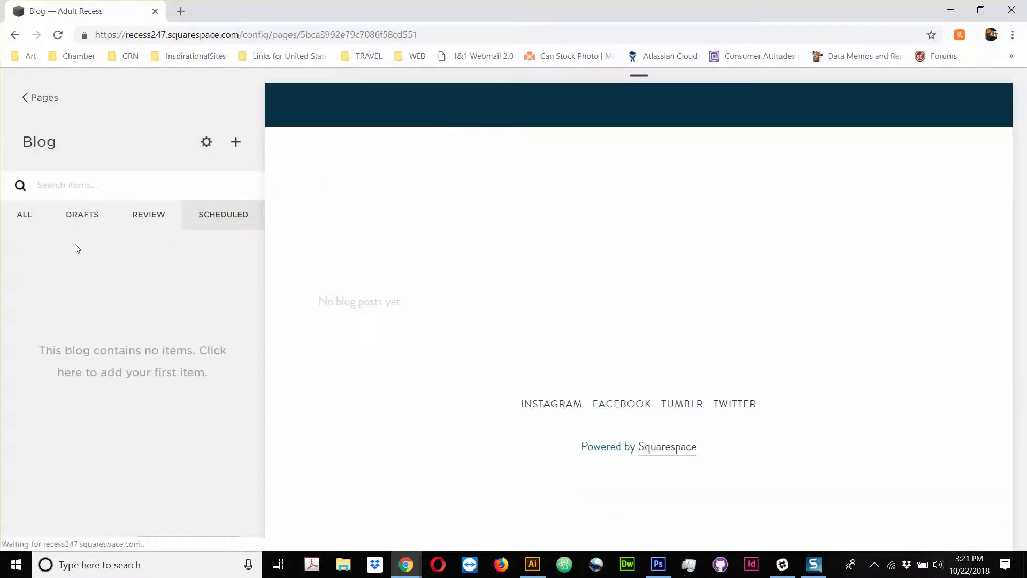
pyautogui.moveTo(619, 304)
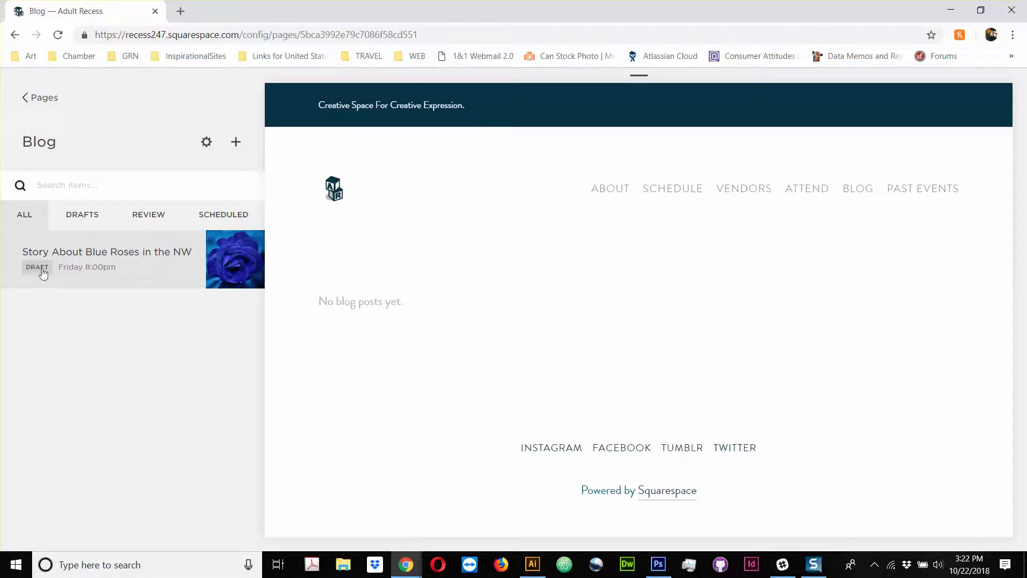
pyautogui.click(226, 253)
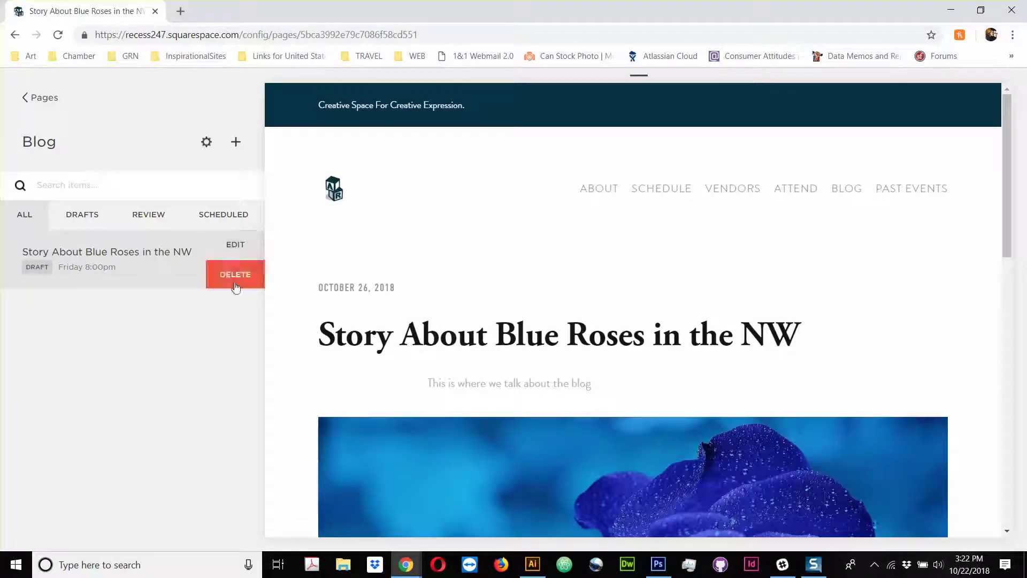
pyautogui.click(234, 251)
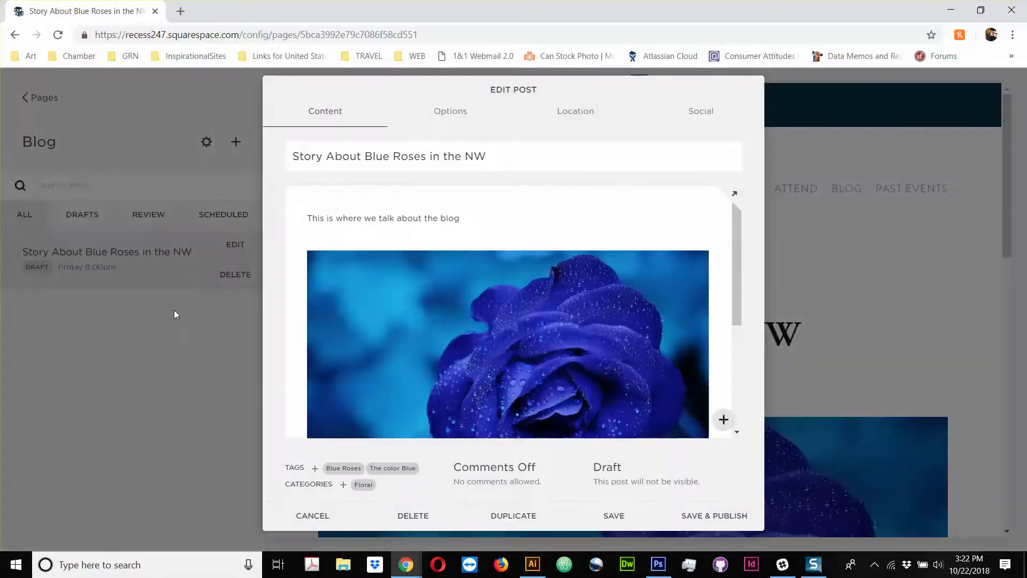
pyautogui.click(172, 326)
pyautogui.scroll(-4, 819, 340)
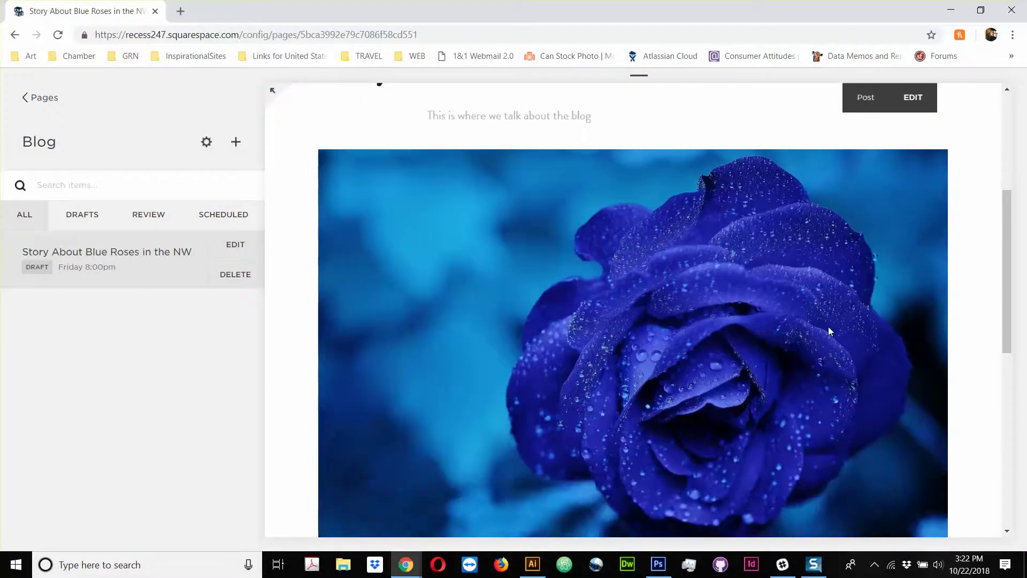
pyautogui.scroll(3, 761, 305)
pyautogui.scroll(-4, 774, 304)
pyautogui.scroll(-5, 774, 304)
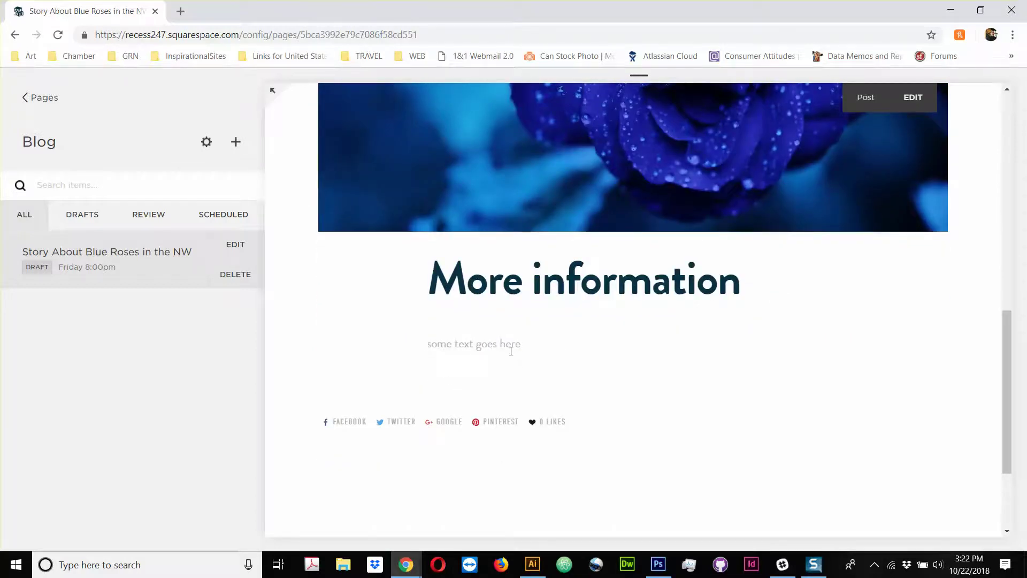
pyautogui.scroll(10, 581, 351)
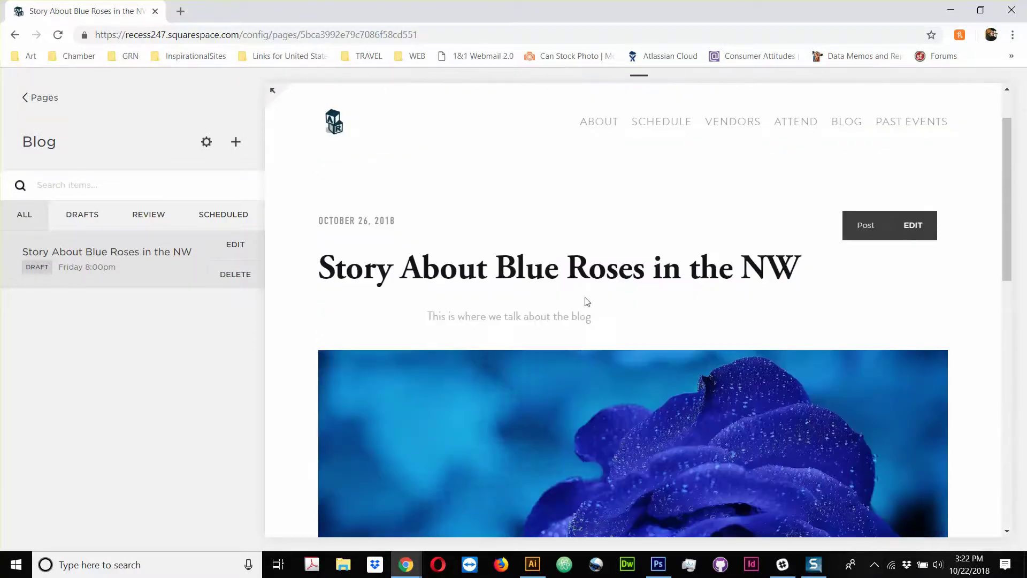
pyautogui.click(273, 90)
pyautogui.scroll(-5, 731, 303)
pyautogui.scroll(-10, 764, 326)
pyautogui.scroll(3, 763, 335)
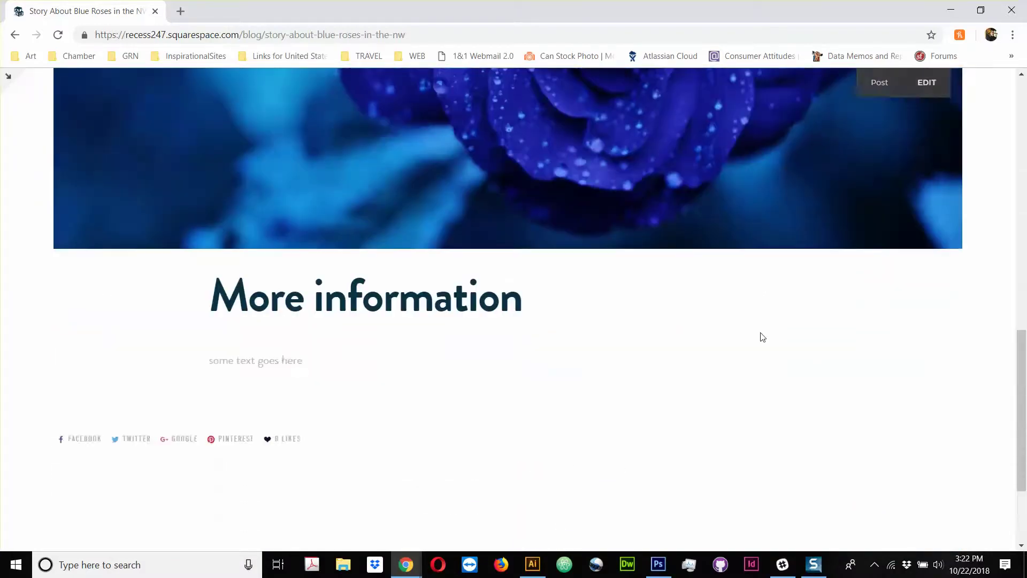
pyautogui.scroll(2, 762, 336)
pyautogui.scroll(7, 455, 477)
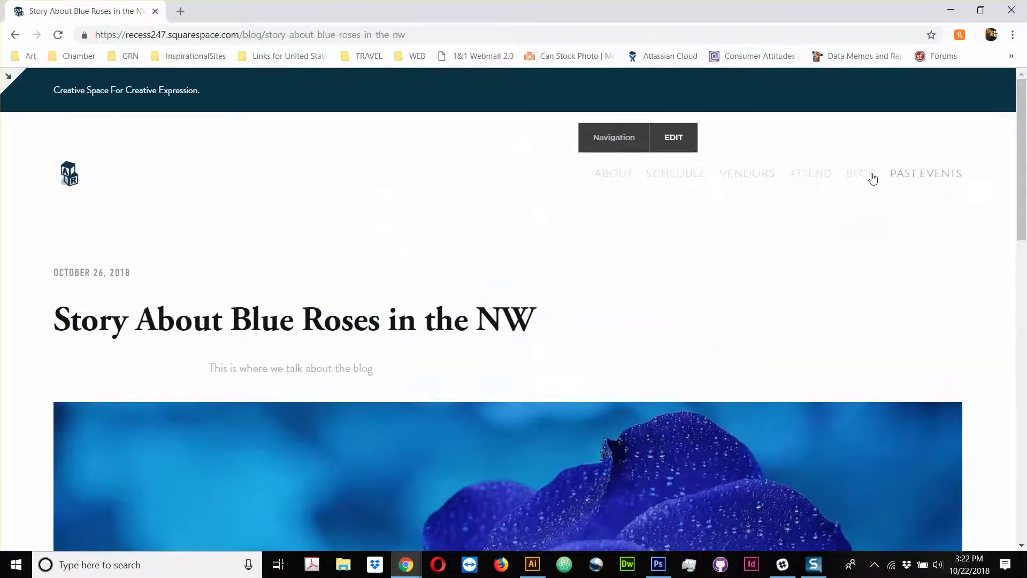
pyautogui.click(95, 115)
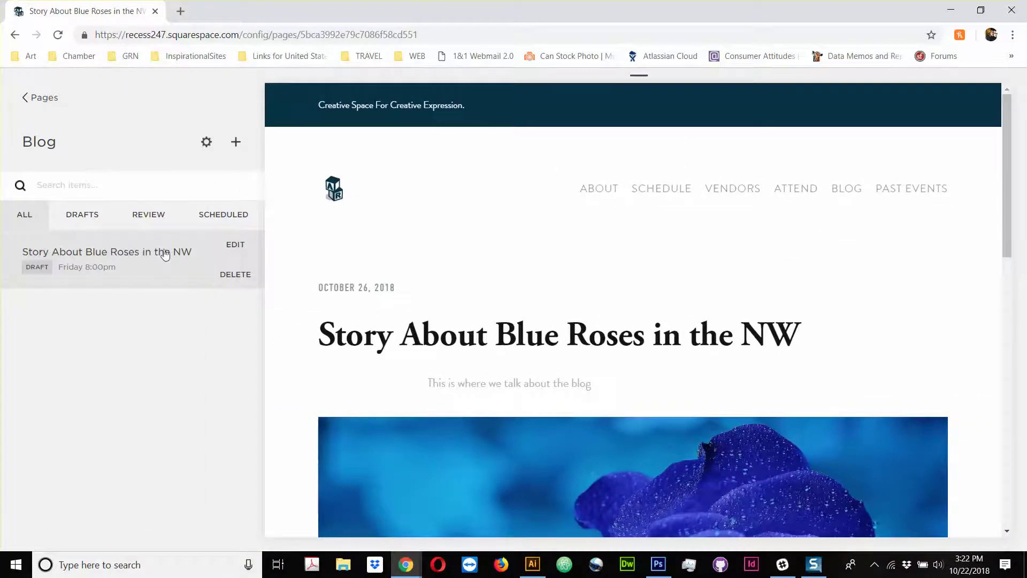
# Step: Open the Blue Roses post for editing and drag the intro line below More information
pyautogui.click(230, 250)
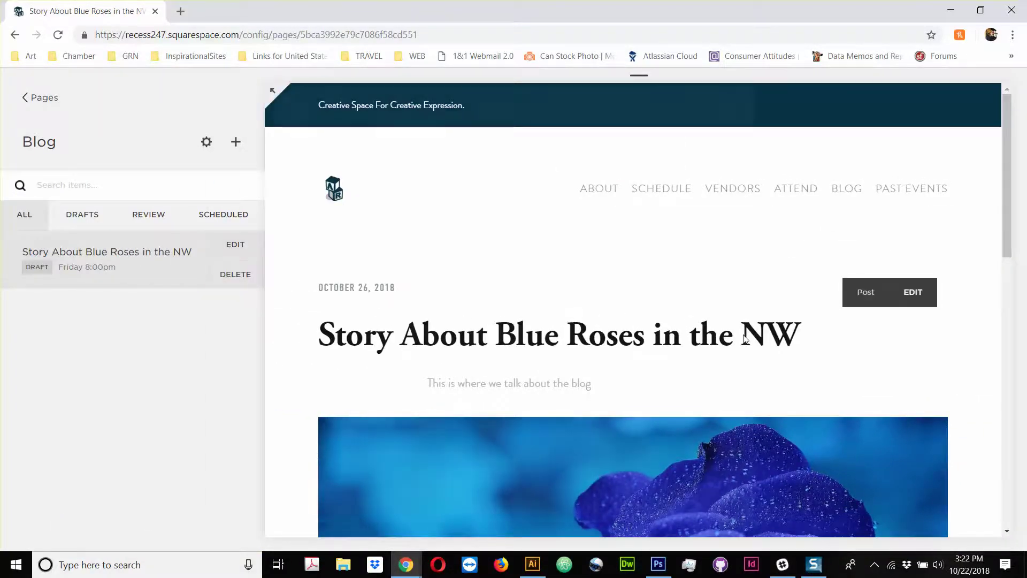
pyautogui.scroll(-3, 477, 268)
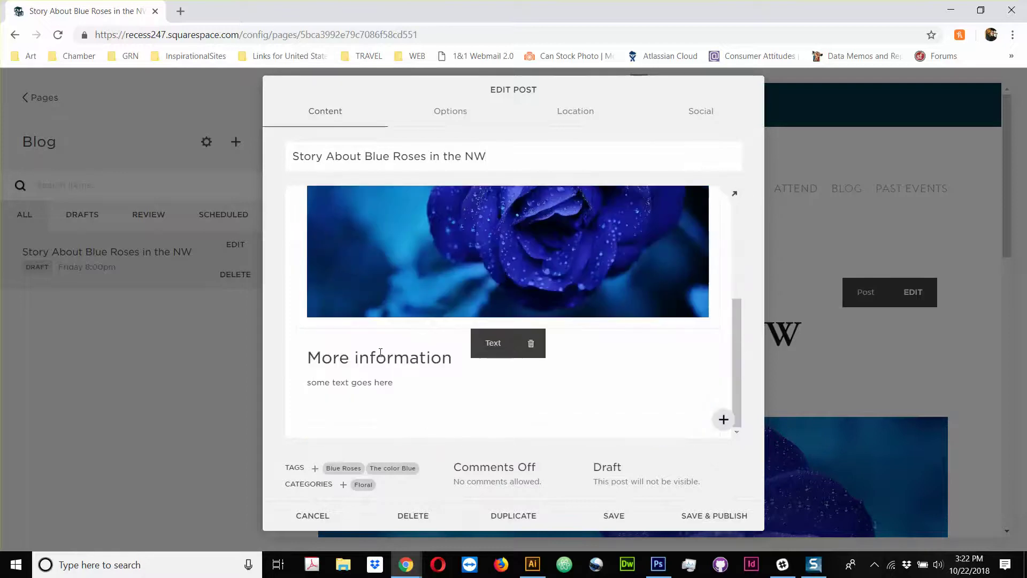
pyautogui.scroll(3, 401, 291)
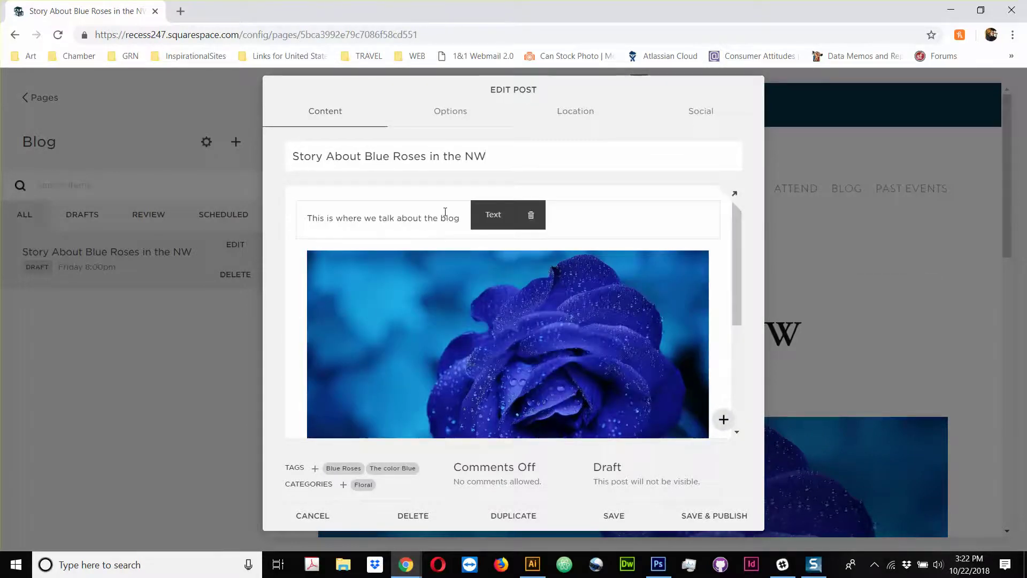
pyautogui.moveTo(443, 210); pyautogui.dragTo(478, 379)
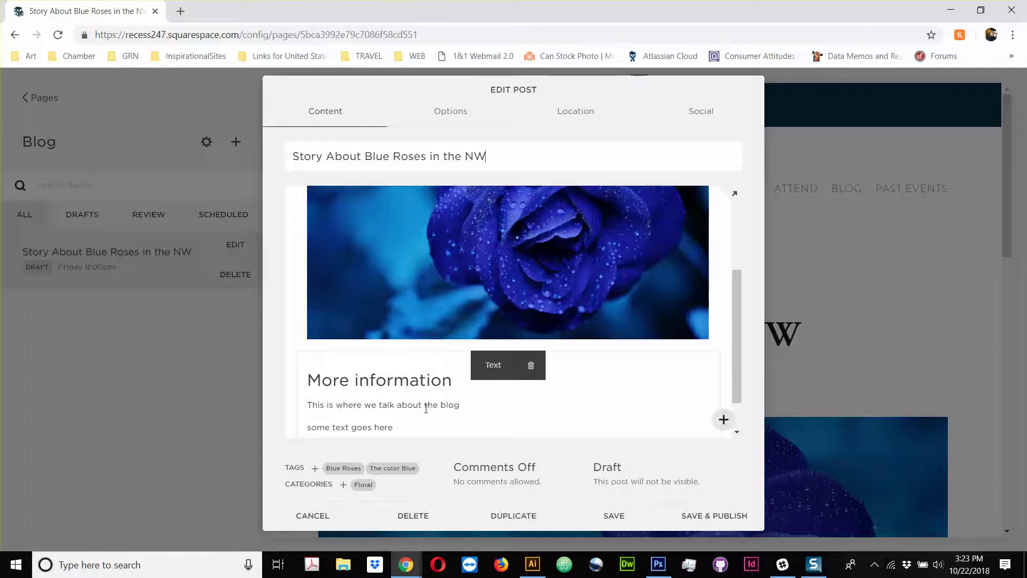
# Step: Insert two Spacer blocks around the paragraphs
pyautogui.moveTo(295, 416); pyautogui.dragTo(299, 424)
pyautogui.click(297, 417)
pyautogui.click(332, 313)
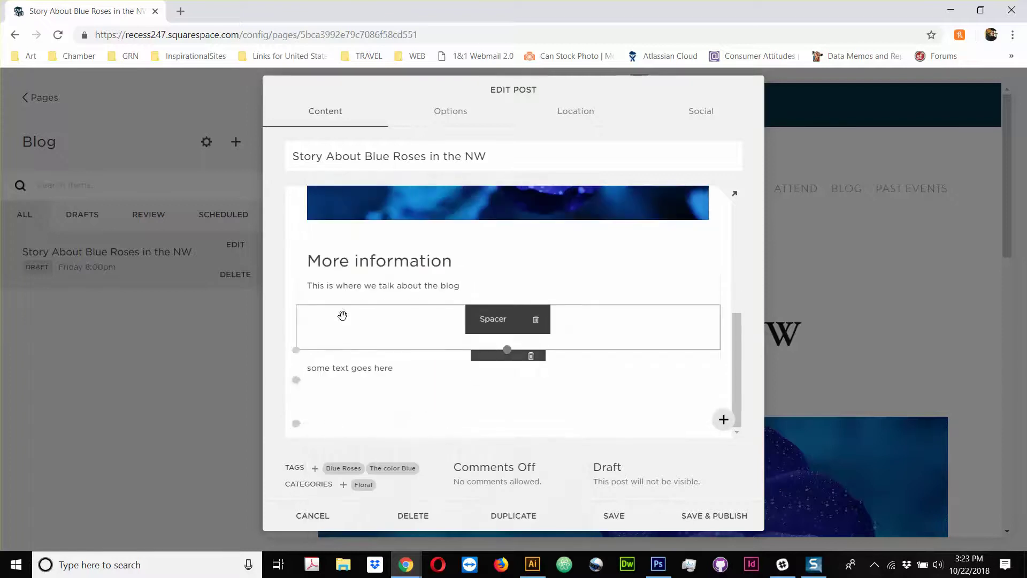
pyautogui.click(294, 270)
pyautogui.click(335, 208)
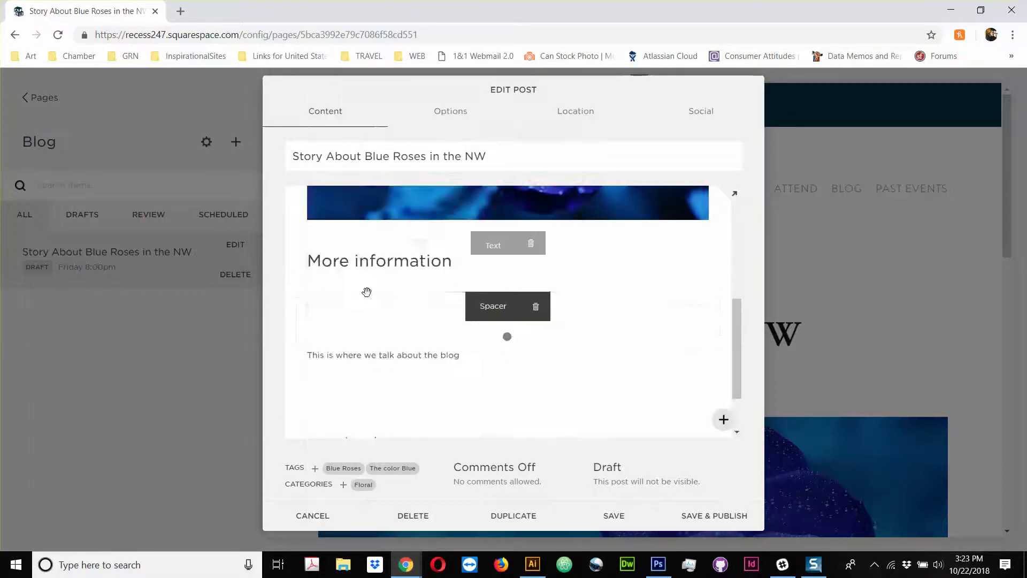
pyautogui.scroll(-1, 366, 291)
pyautogui.moveTo(337, 268); pyautogui.dragTo(385, 314)
# Step: Delete both empty Spacer blocks
pyautogui.scroll(-5, 390, 323)
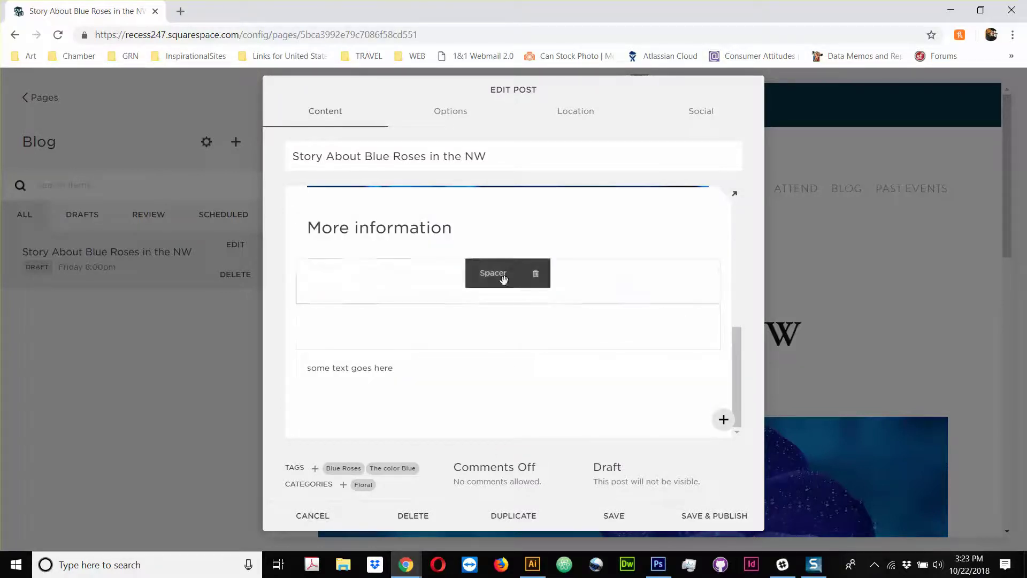
pyautogui.click(535, 273)
pyautogui.click(564, 319)
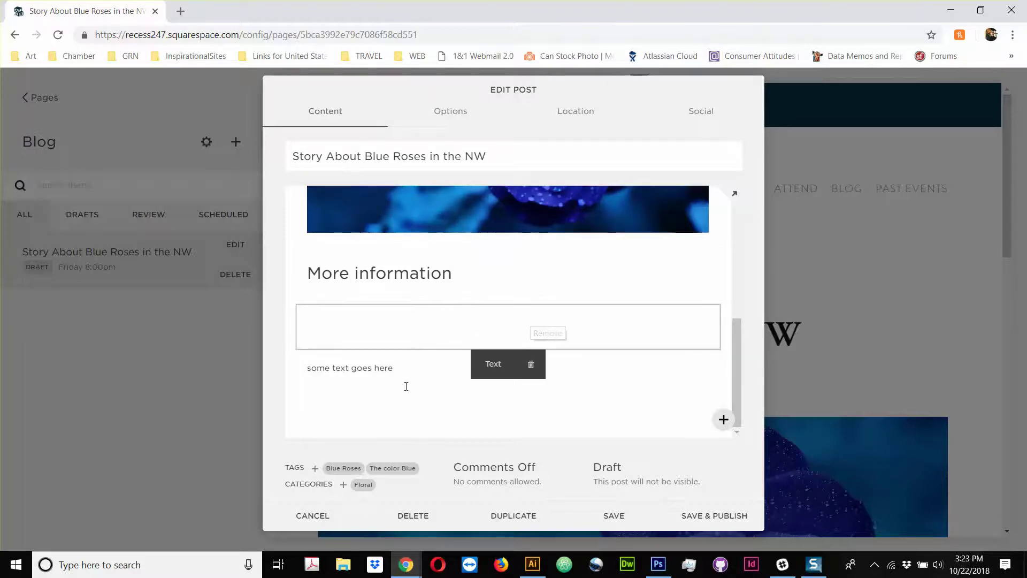
pyautogui.moveTo(397, 347)
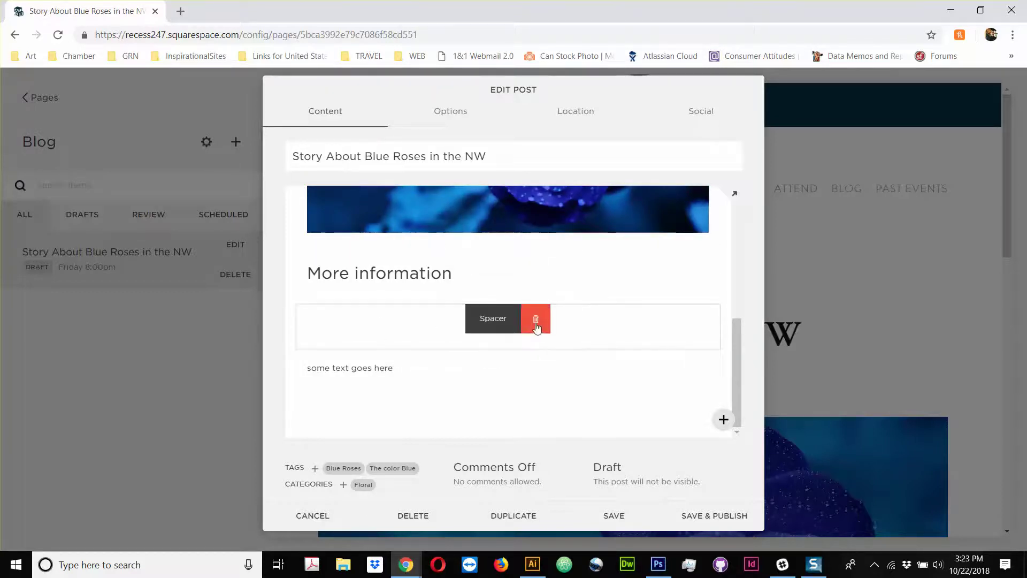
pyautogui.click(536, 325)
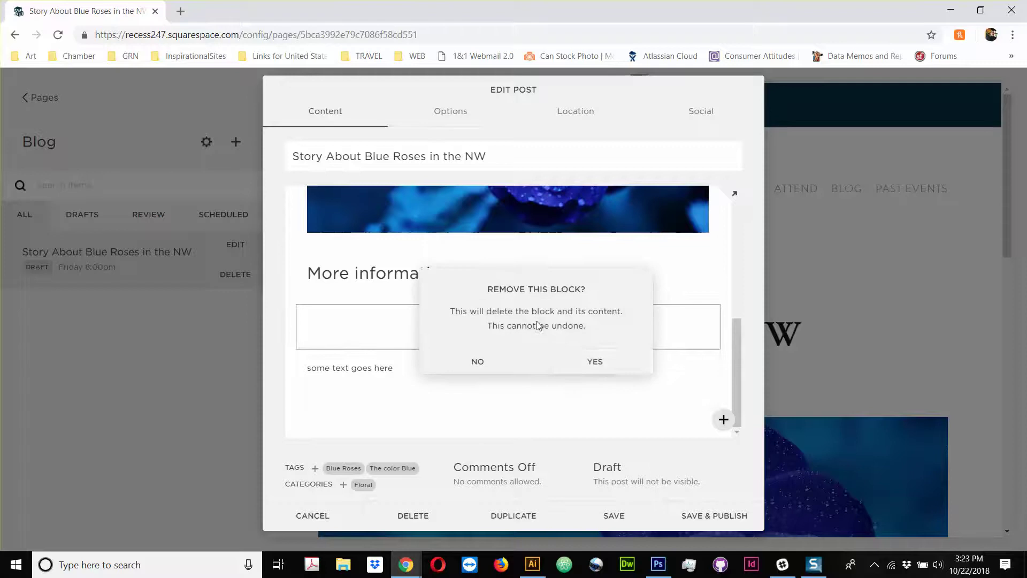
pyautogui.click(574, 362)
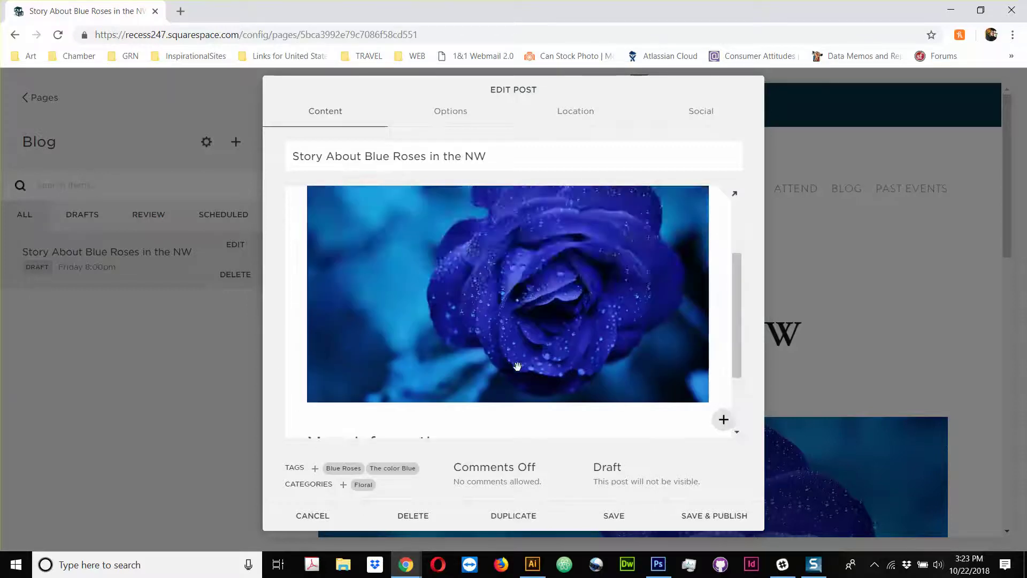
# Step: Reposition 'This is where we talk about the blog' directly under the More information heading
pyautogui.scroll(-1, 492, 374)
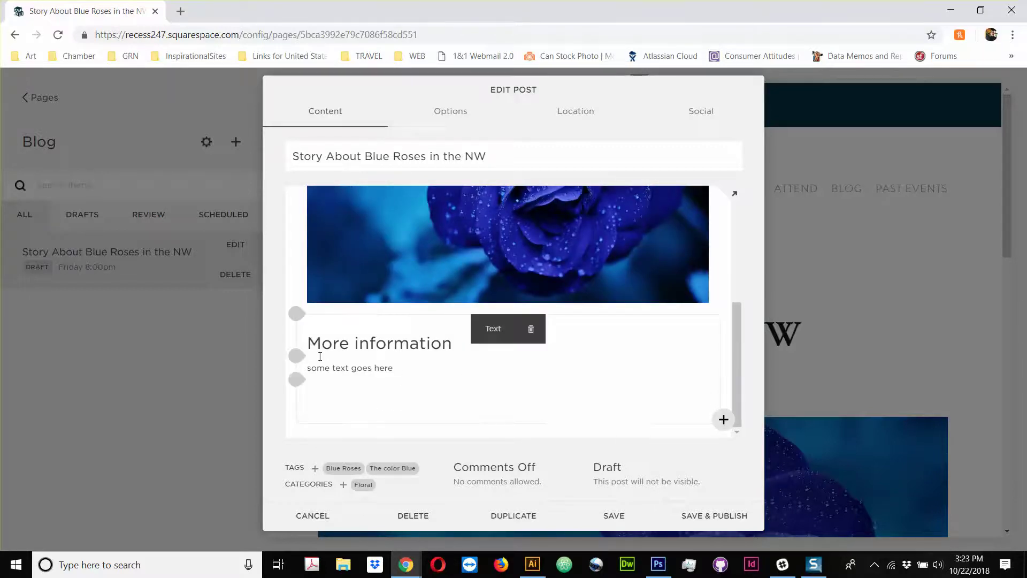
pyautogui.scroll(3, 312, 374)
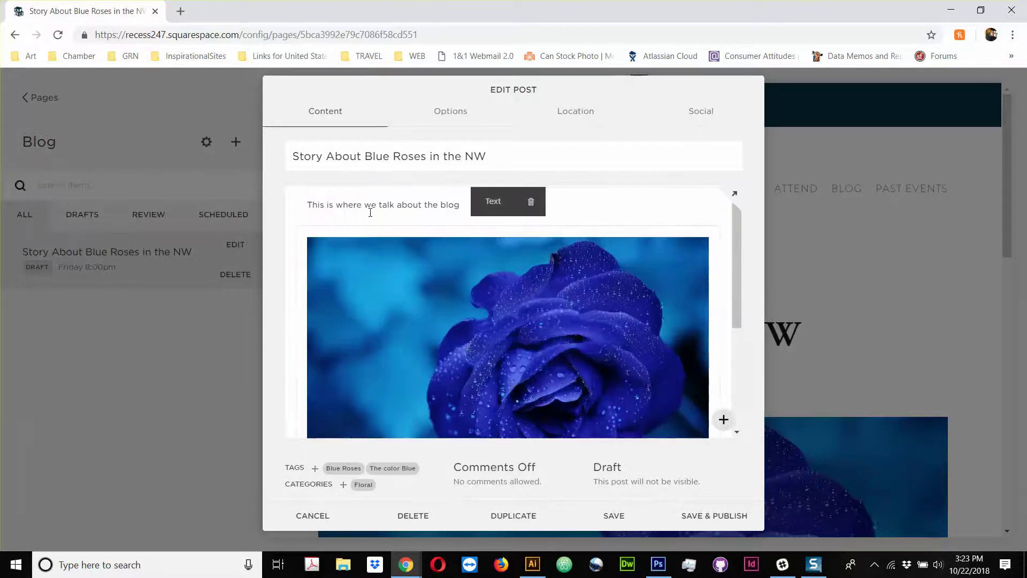
pyautogui.moveTo(366, 190); pyautogui.dragTo(527, 345)
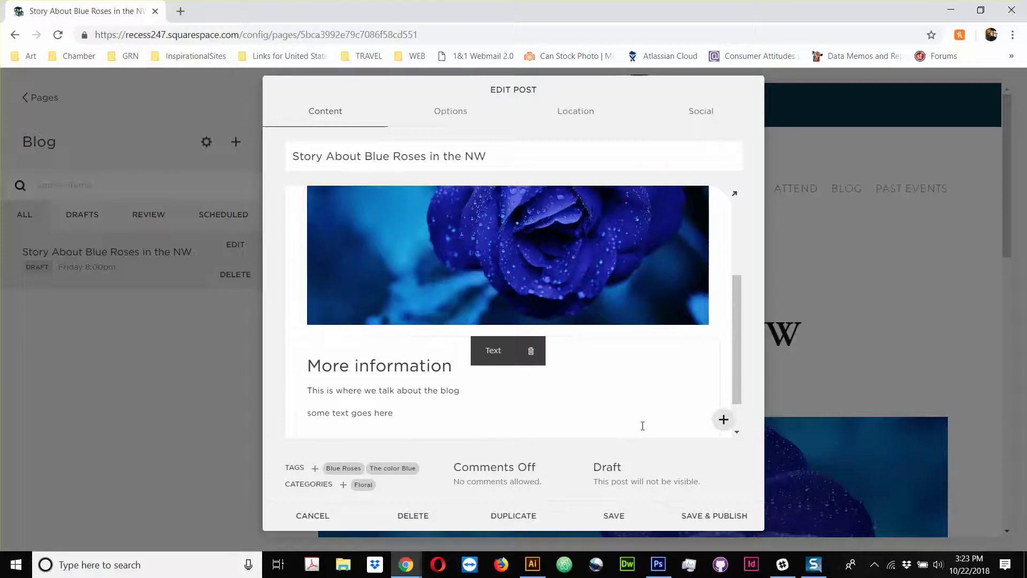
pyautogui.scroll(3, 615, 355)
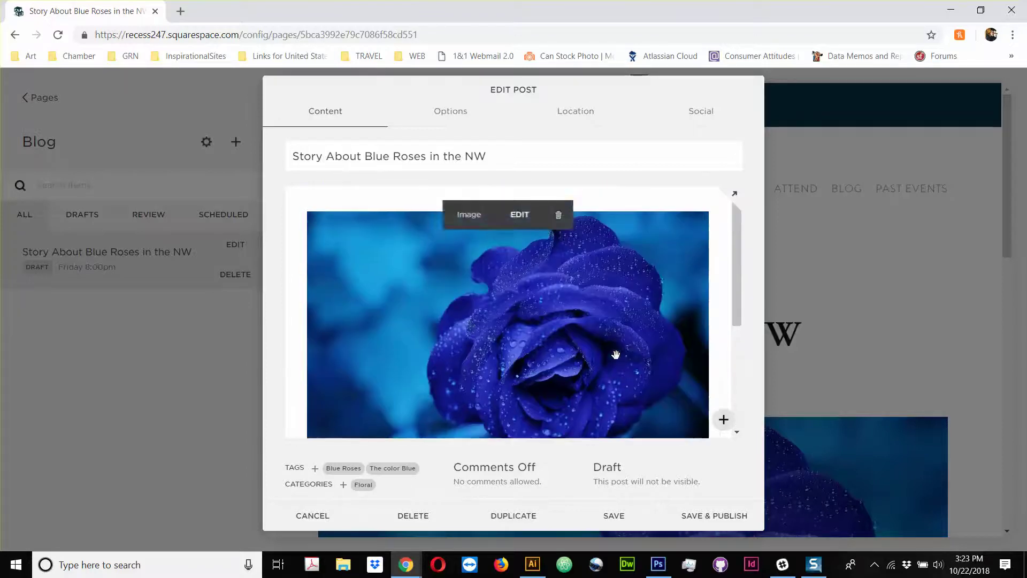
# Step: Enter THIS IS MY BUSINESS as the location's Business Name, then view Social settings
pyautogui.click(459, 110)
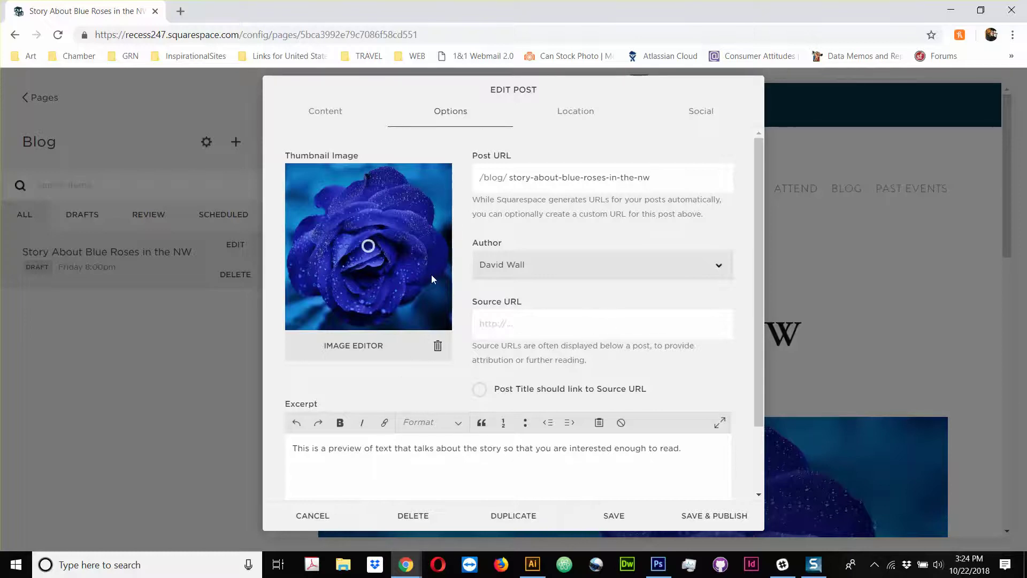
pyautogui.click(577, 113)
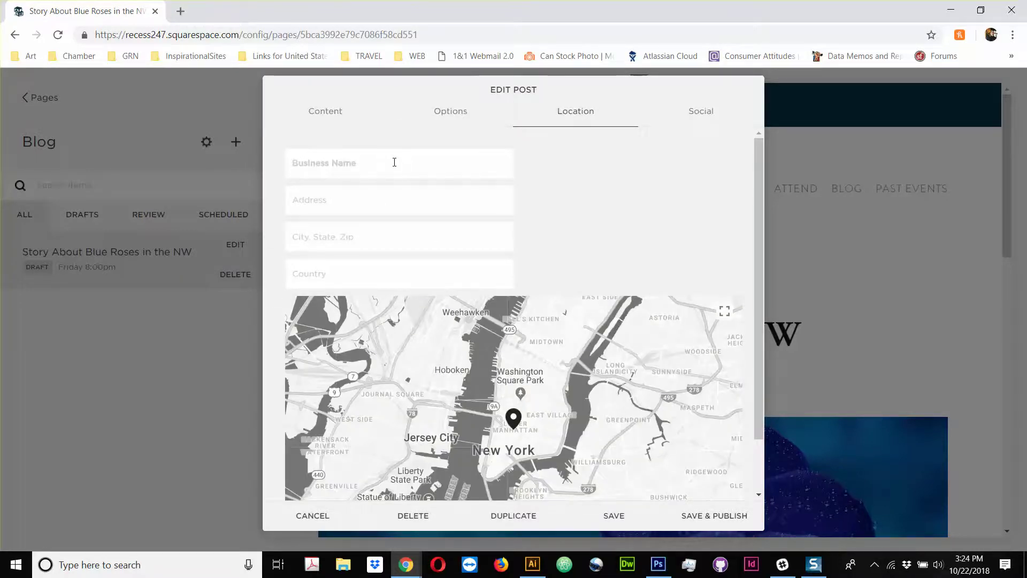
pyautogui.write('THIs is')
pyautogui.hotkey('ctrl', 'a')
pyautogui.write('THIS IS MY B')
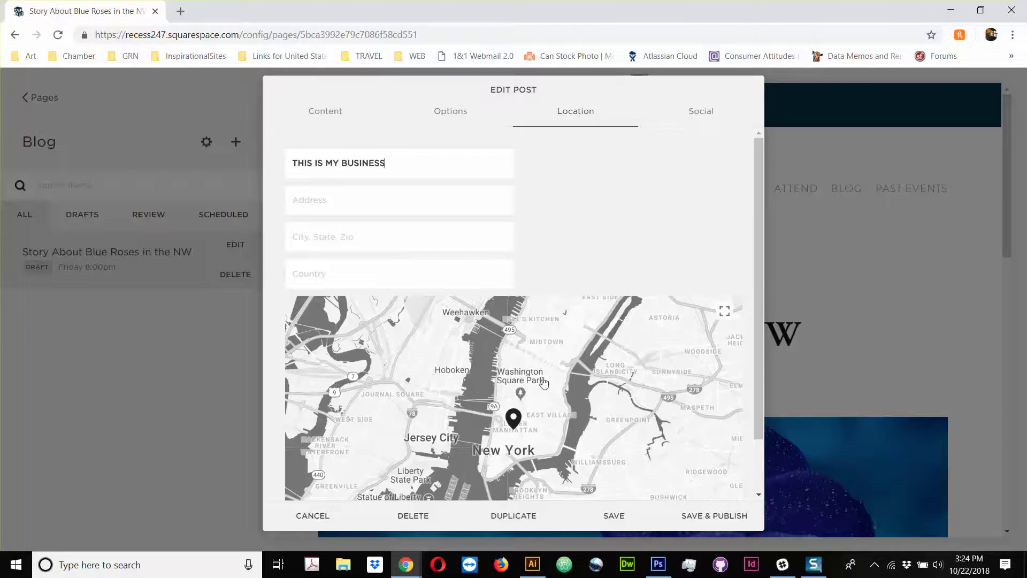
pyautogui.click(710, 112)
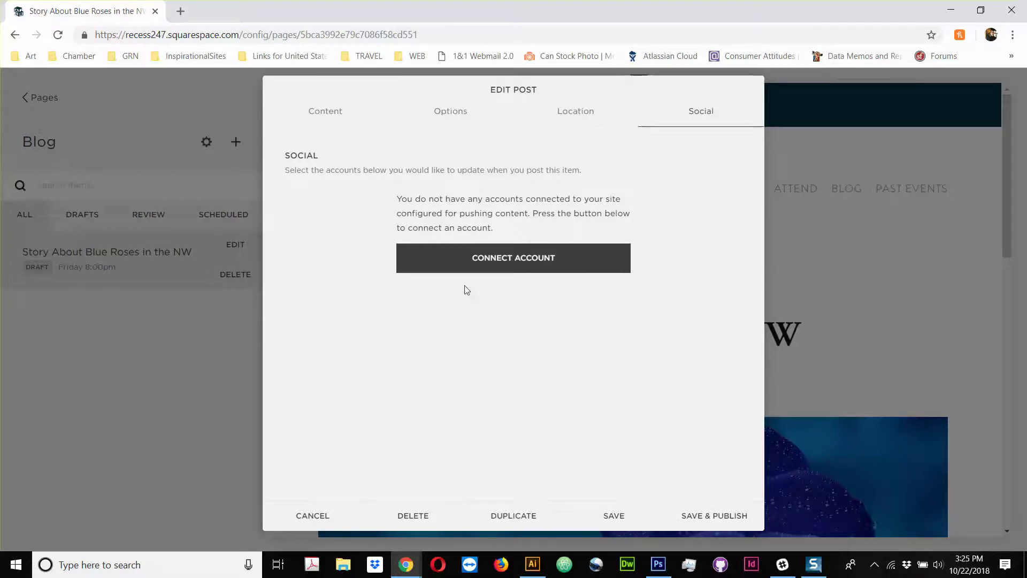
# Step: Save & Publish the Blue Roses post and view it listed on the Blog page
pyautogui.click(324, 119)
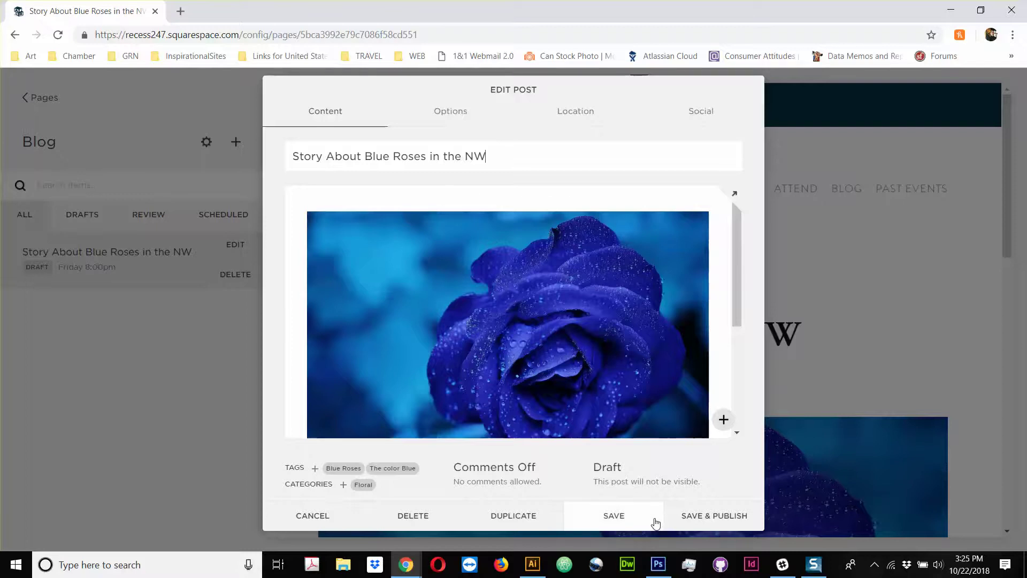
pyautogui.click(725, 527)
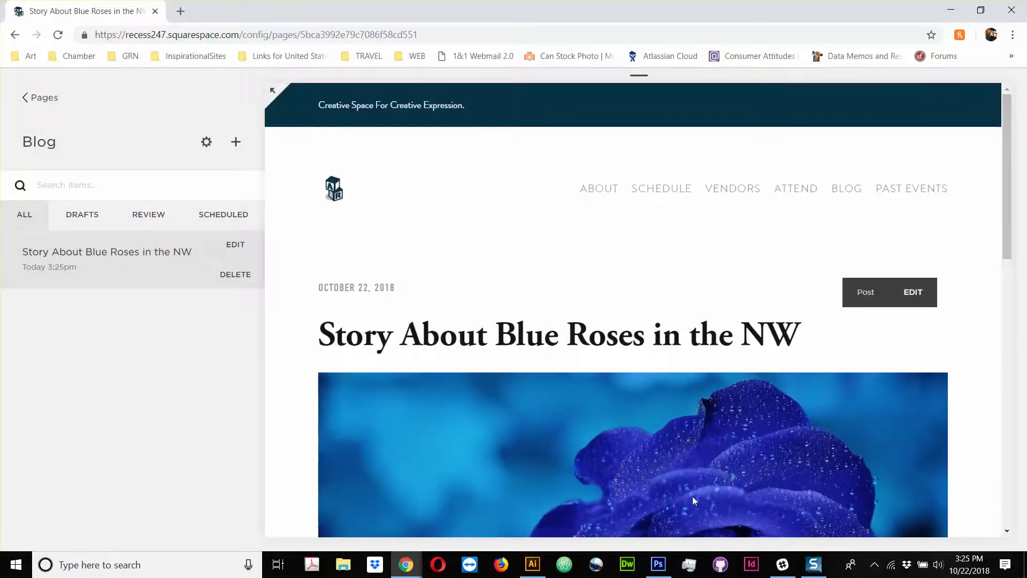
pyautogui.click(848, 194)
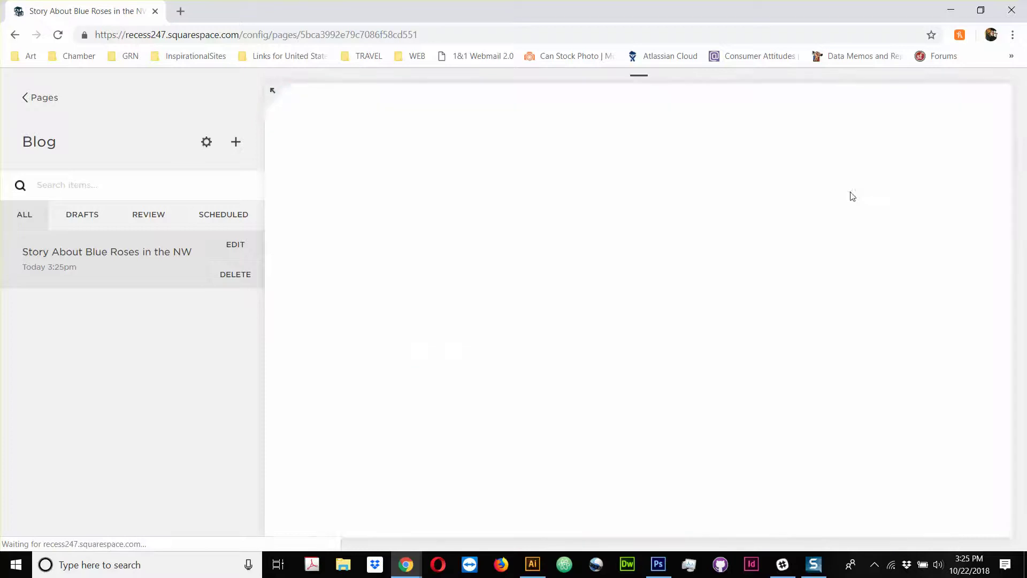
pyautogui.scroll(-3, 822, 263)
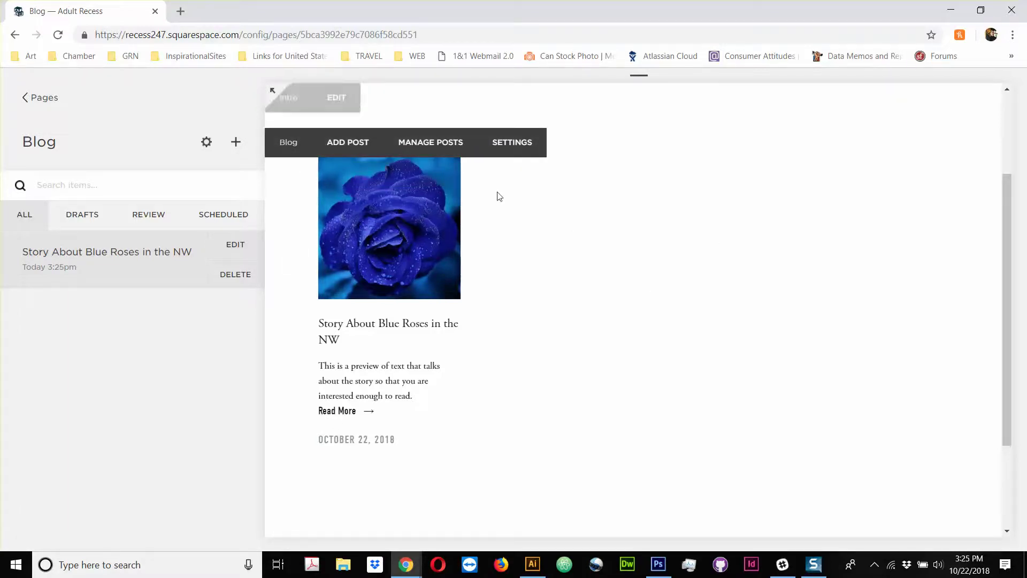
pyautogui.scroll(3, 499, 197)
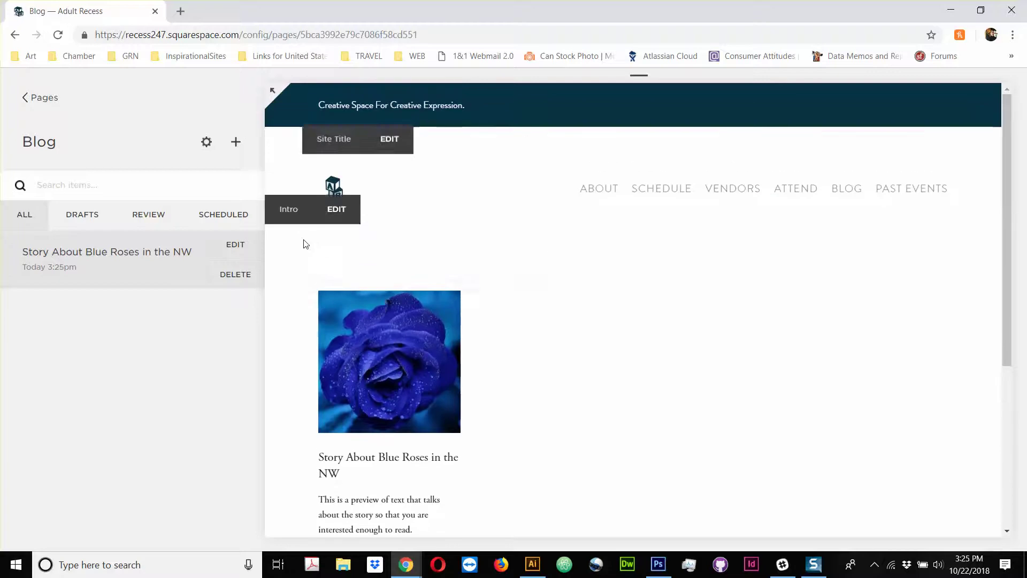
# Step: Insert a Tag Cloud block sourced from the Blog page above the intro, then save
pyautogui.click(337, 210)
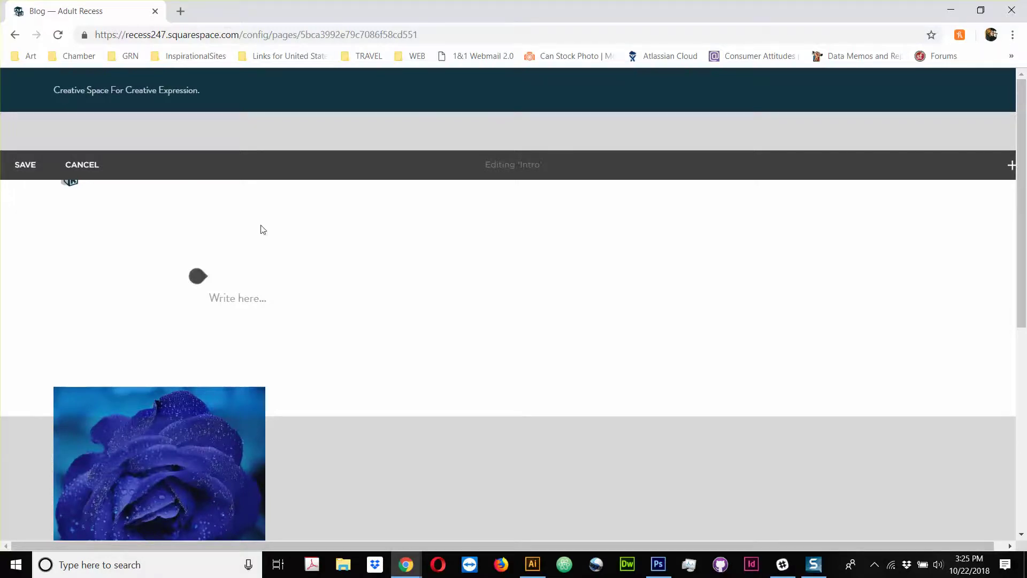
pyautogui.click(198, 278)
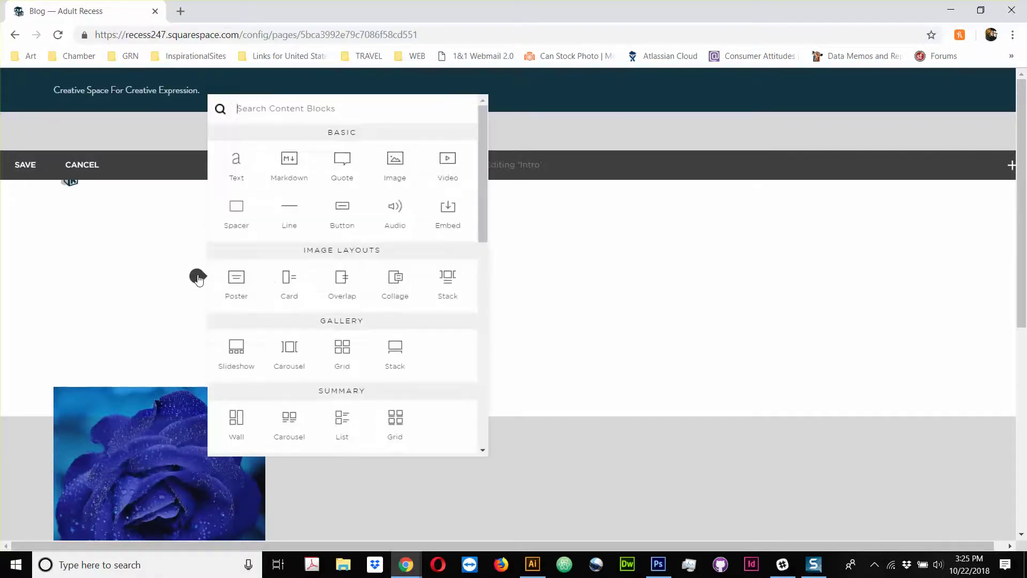
pyautogui.scroll(-3, 386, 292)
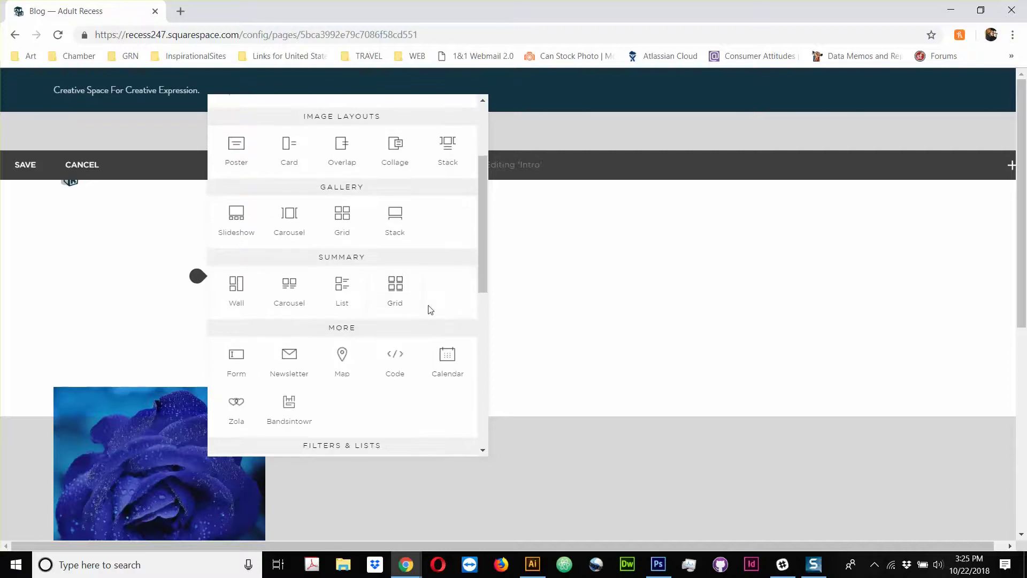
pyautogui.scroll(-4, 428, 309)
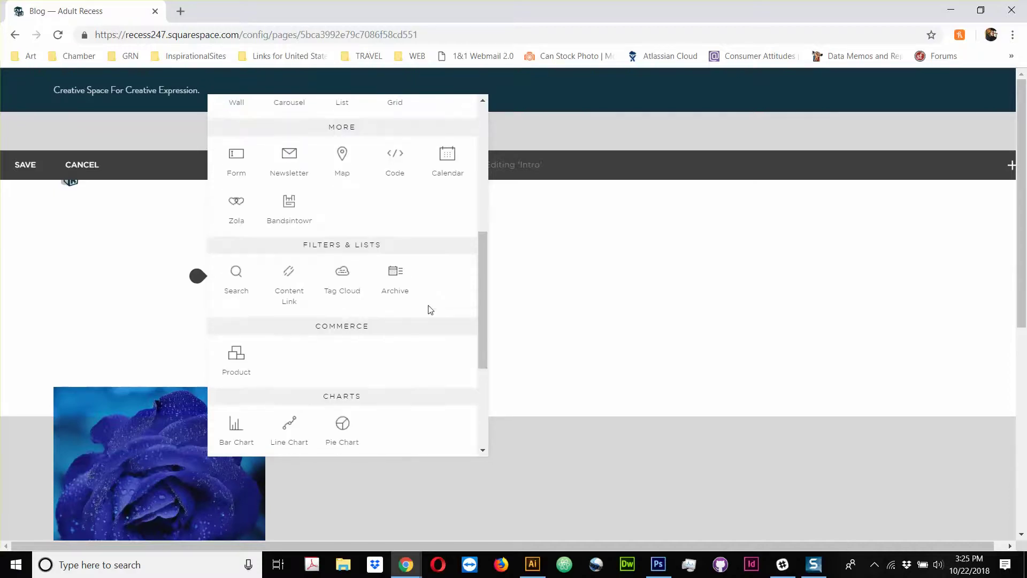
pyautogui.click(341, 278)
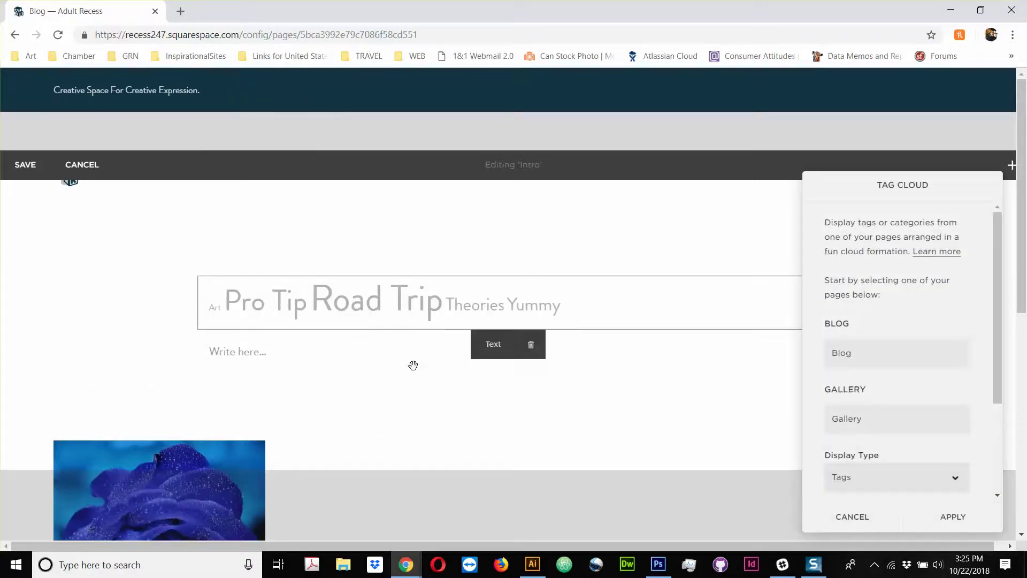
pyautogui.click(909, 355)
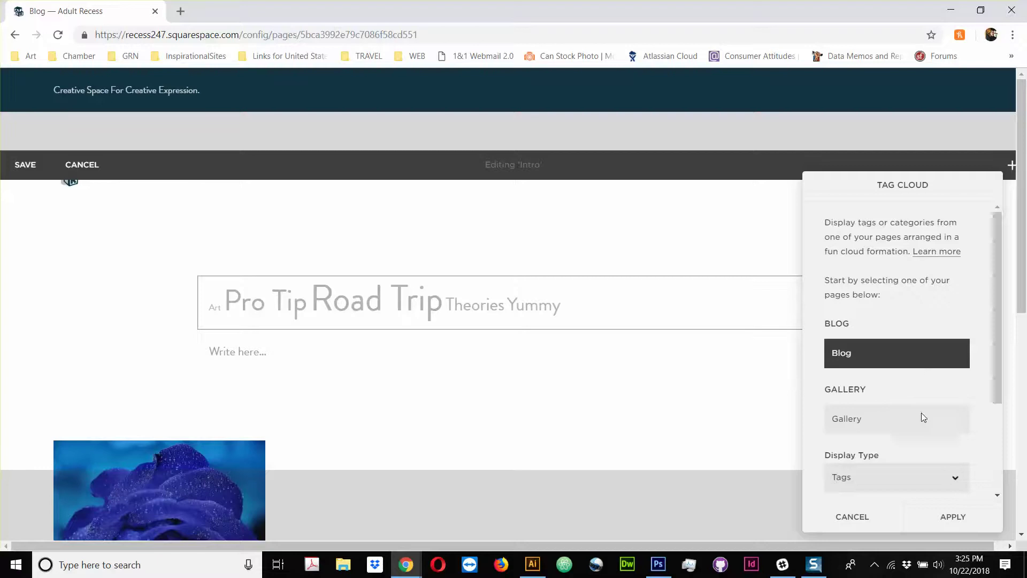
pyautogui.click(952, 517)
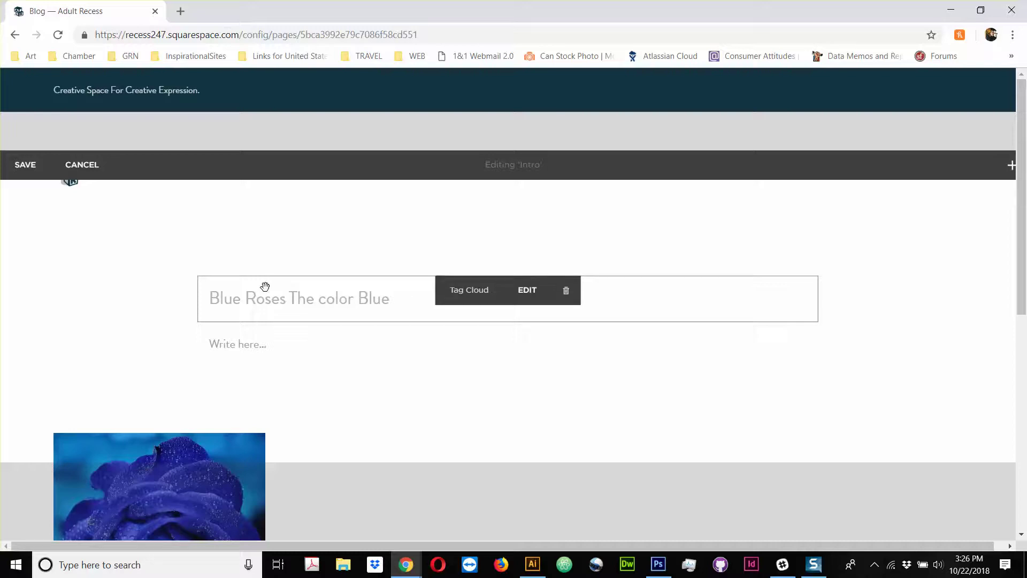
pyautogui.click(22, 164)
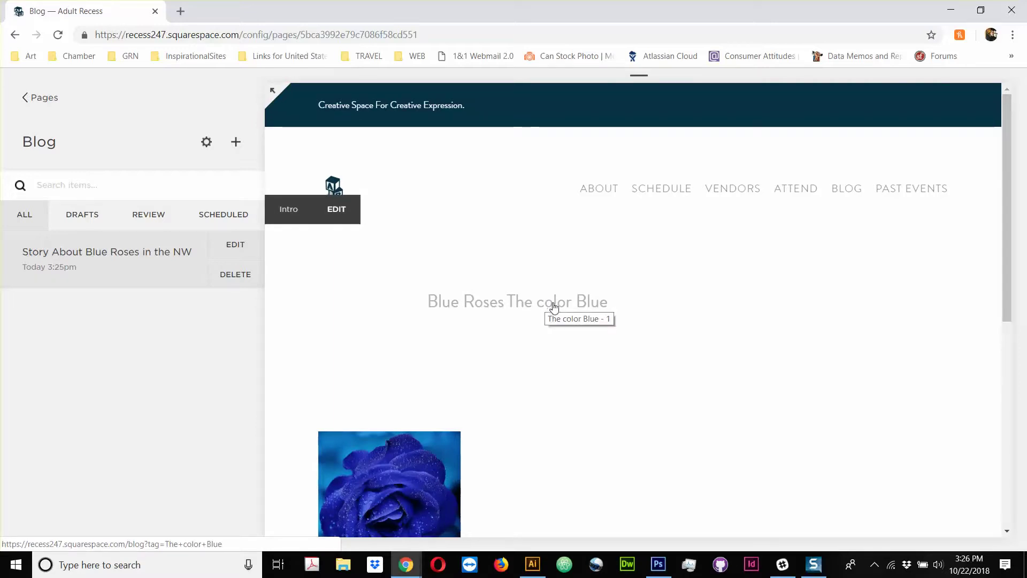
# Step: Open 'The color Blue' tag page and scroll to see the tagged blue-roses post
pyautogui.click(536, 306)
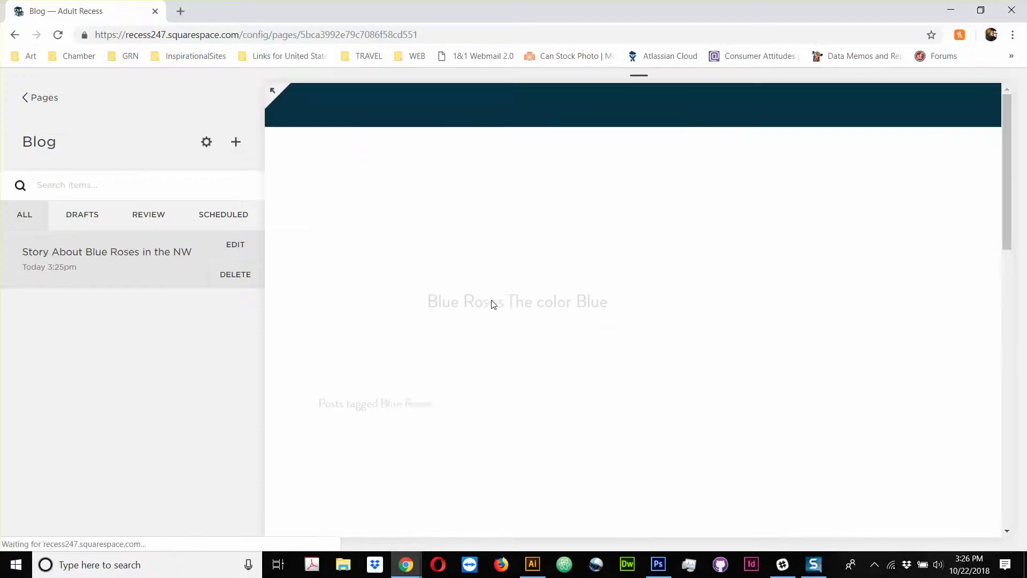
pyautogui.scroll(-4, 498, 335)
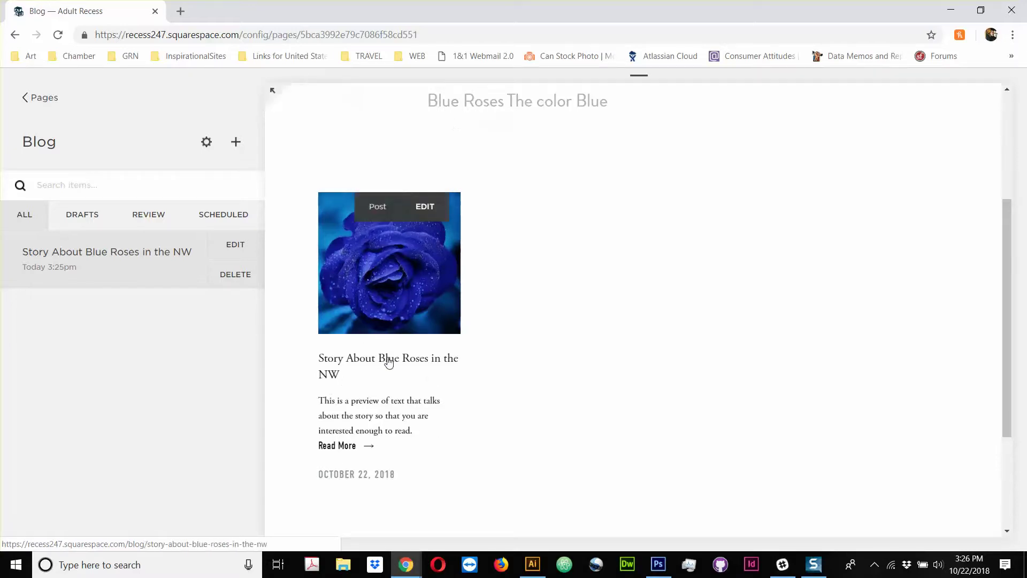
pyautogui.scroll(3, 482, 245)
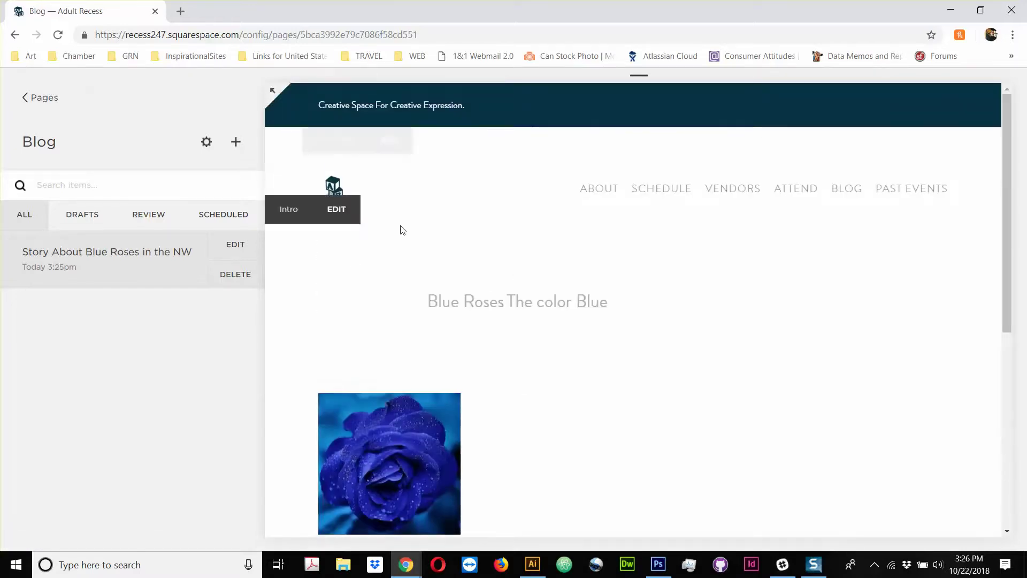
# Step: Drag a Search block from the block list into the intro above the tag cloud
pyautogui.click(335, 210)
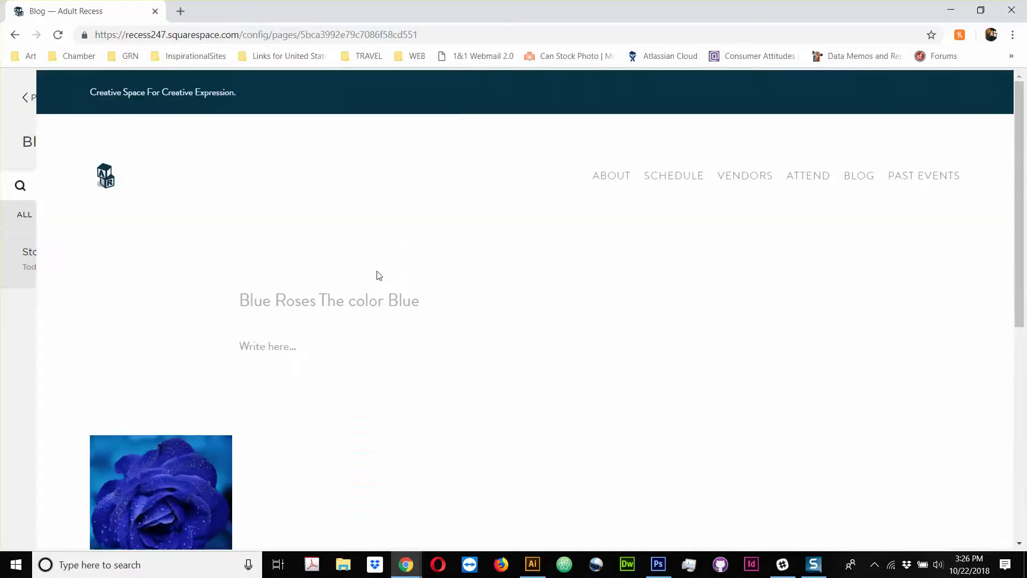
pyautogui.click(198, 275)
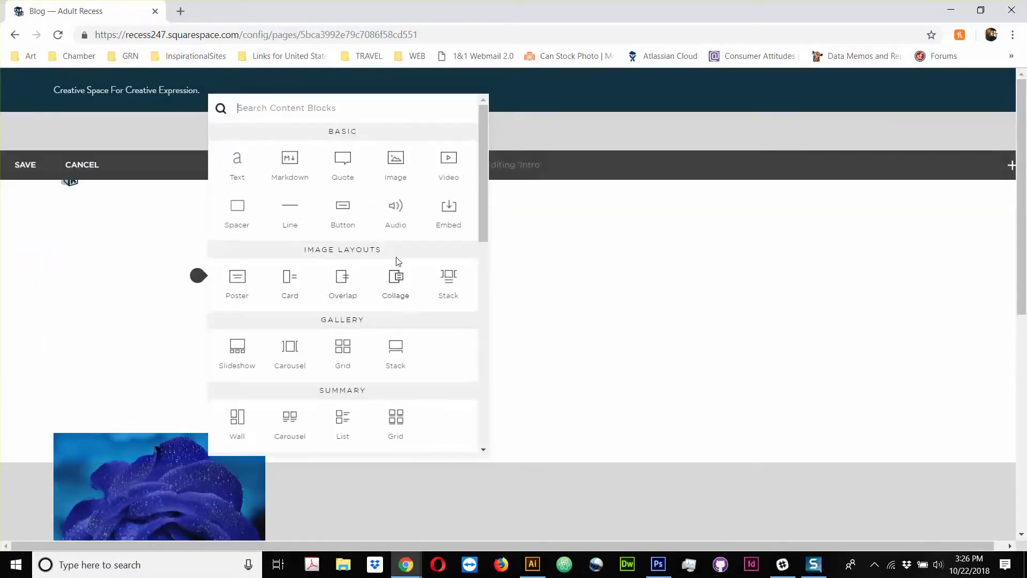
pyautogui.scroll(-4, 381, 291)
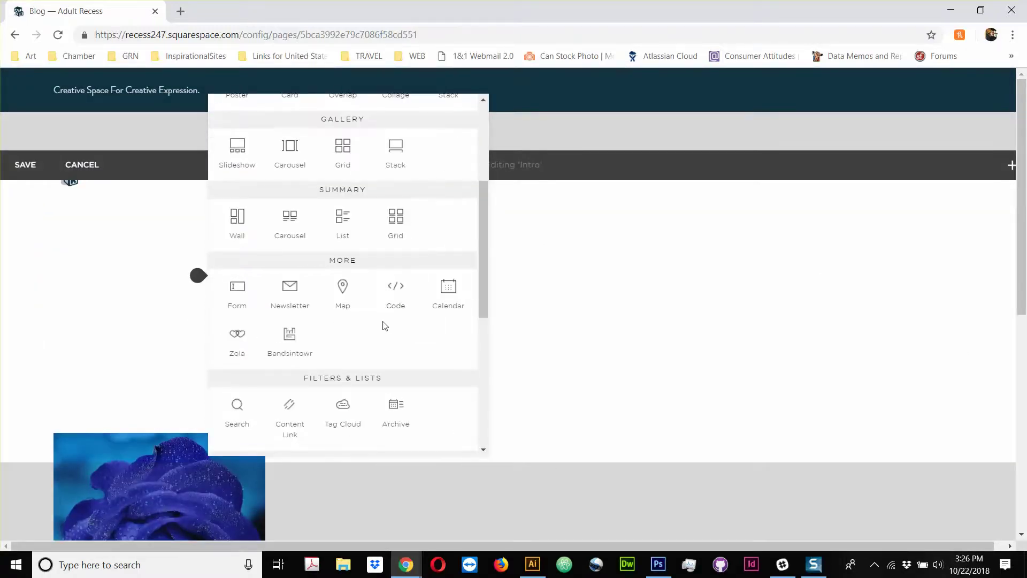
pyautogui.scroll(-5, 336, 383)
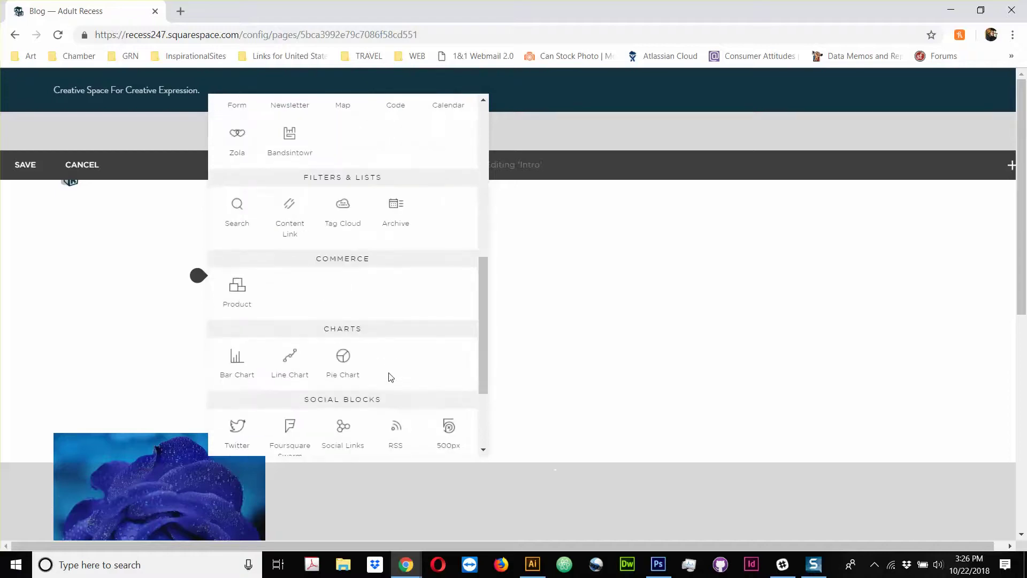
pyautogui.scroll(9, 401, 369)
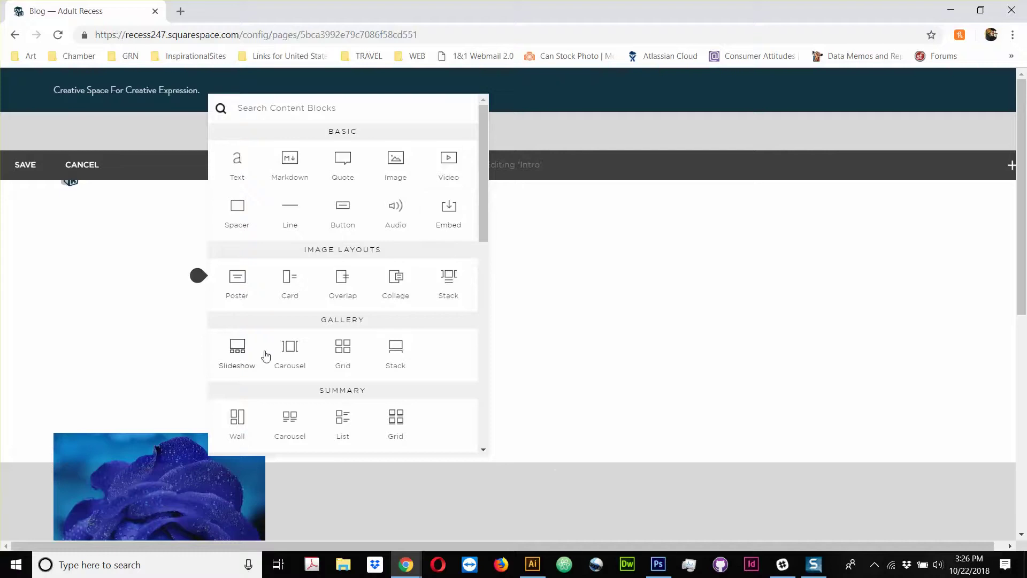
pyautogui.scroll(-4, 401, 345)
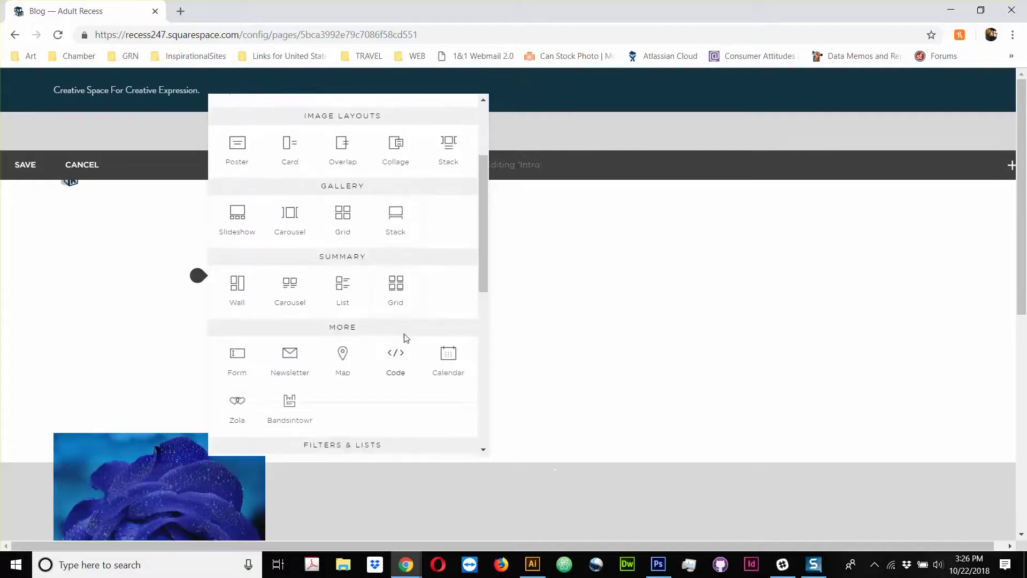
pyautogui.scroll(-3, 434, 344)
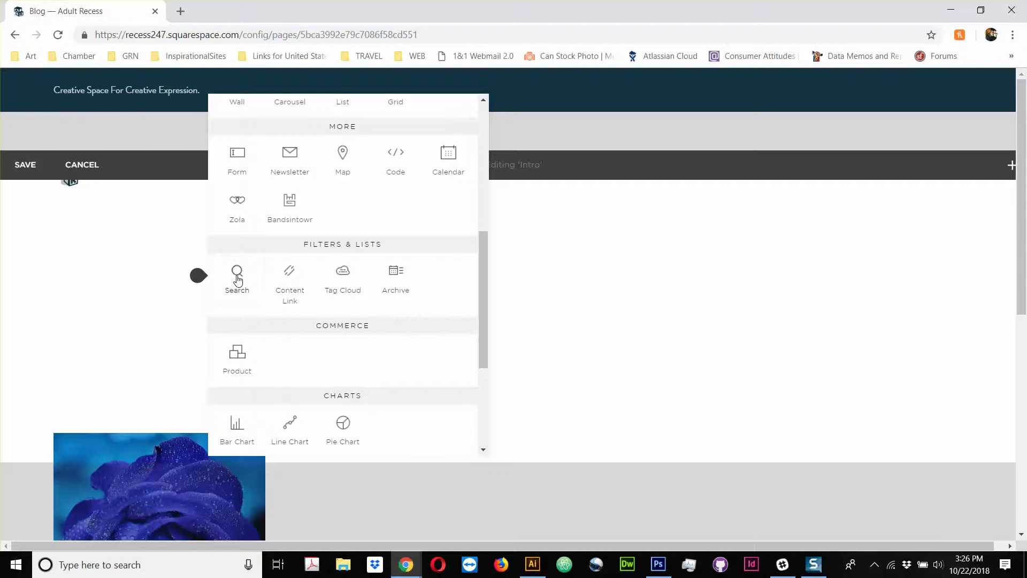
pyautogui.moveTo(238, 279); pyautogui.dragTo(535, 291)
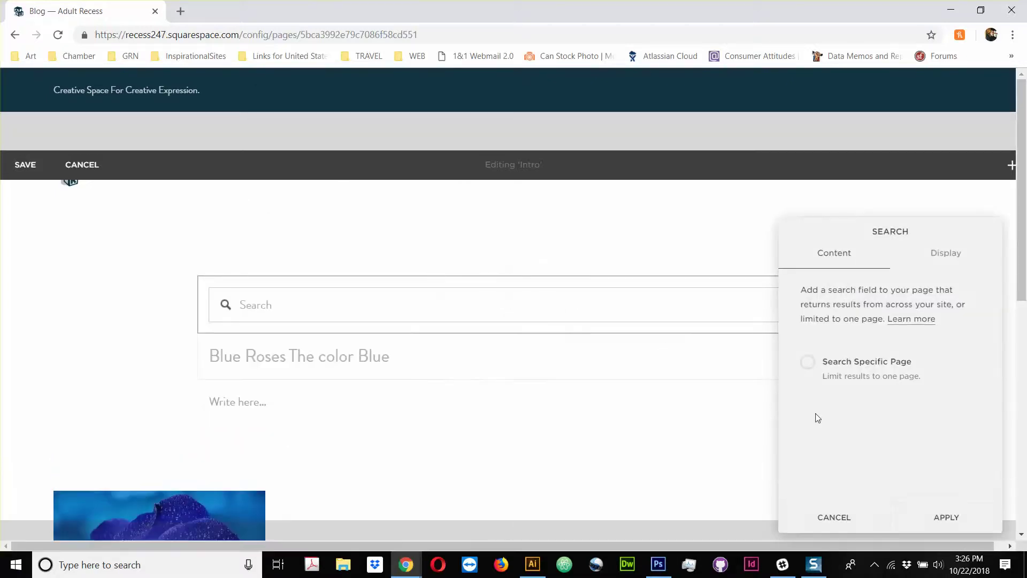
# Step: Restrict the search block to the Blog page, apply, and save the page
pyautogui.click(808, 363)
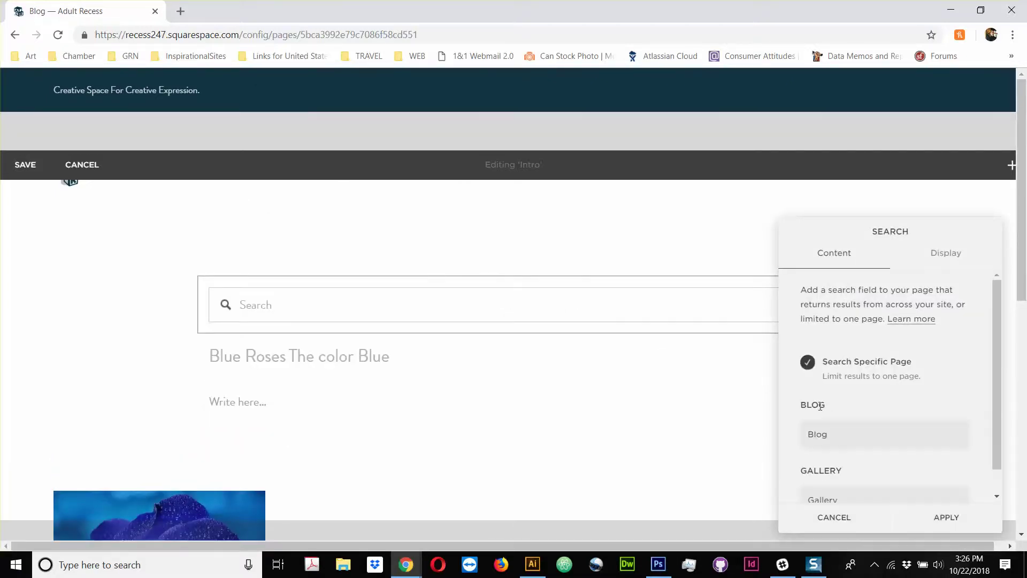
pyautogui.click(841, 437)
pyautogui.click(955, 512)
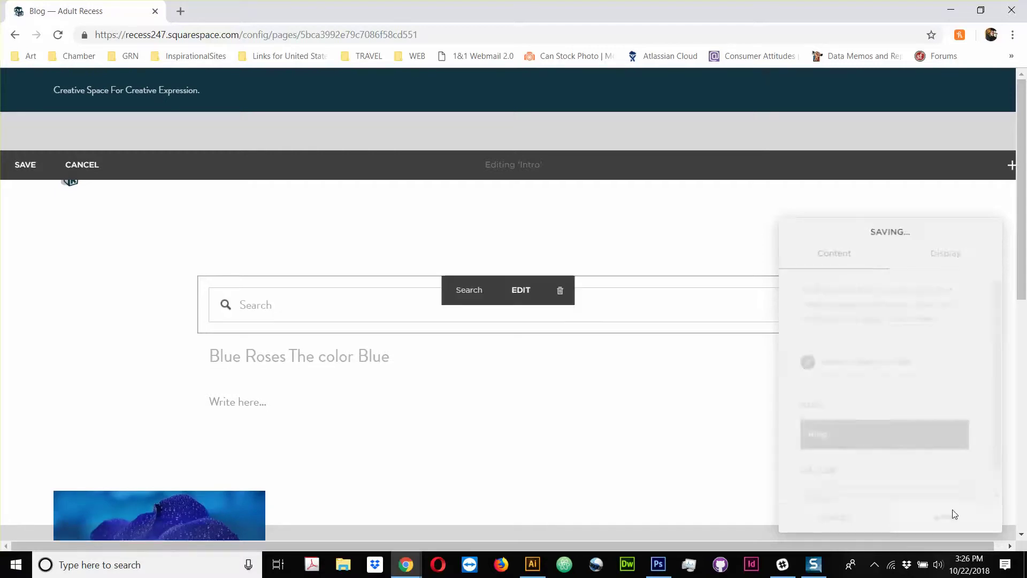
pyautogui.click(25, 164)
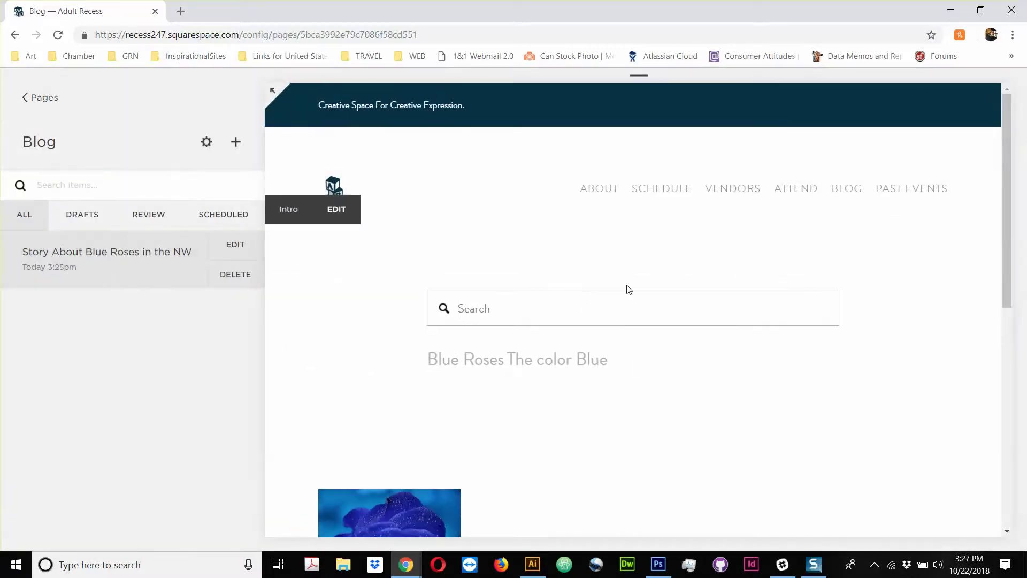
pyautogui.write('bl')
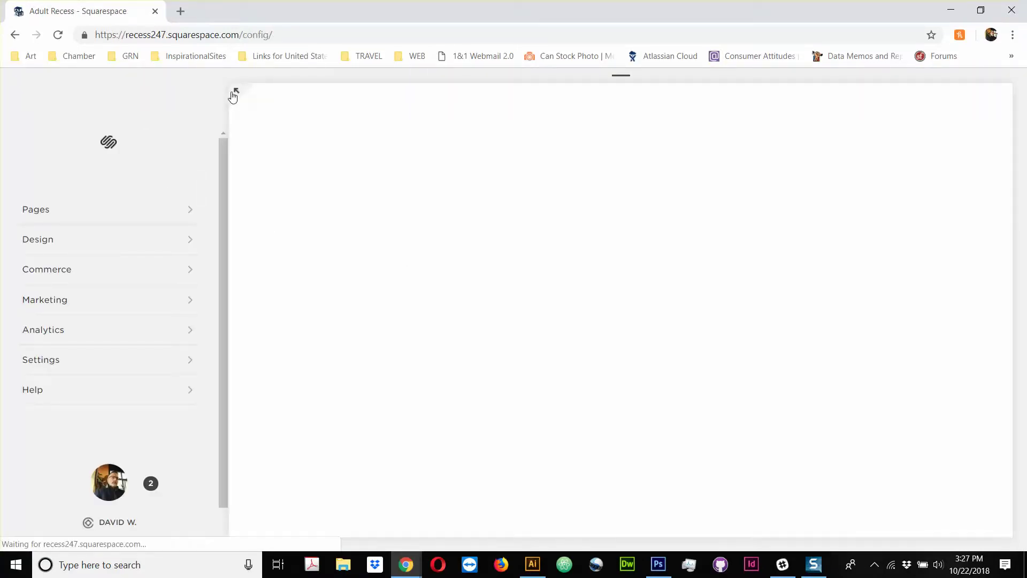
# Step: Search the site for 'blue' and open the 'Story About Blue Roses in the NW' result
pyautogui.click(236, 92)
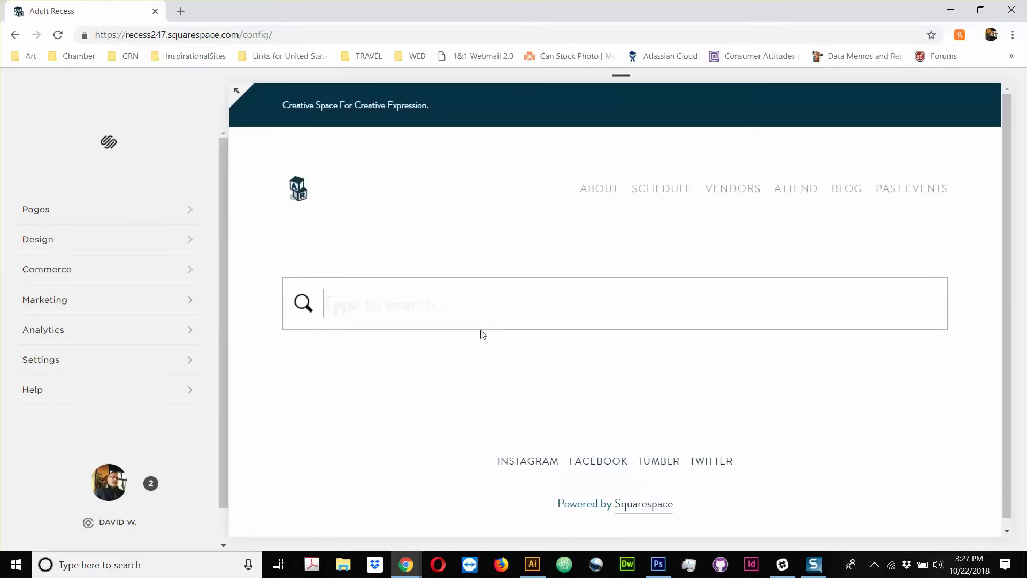
pyautogui.write('lue')
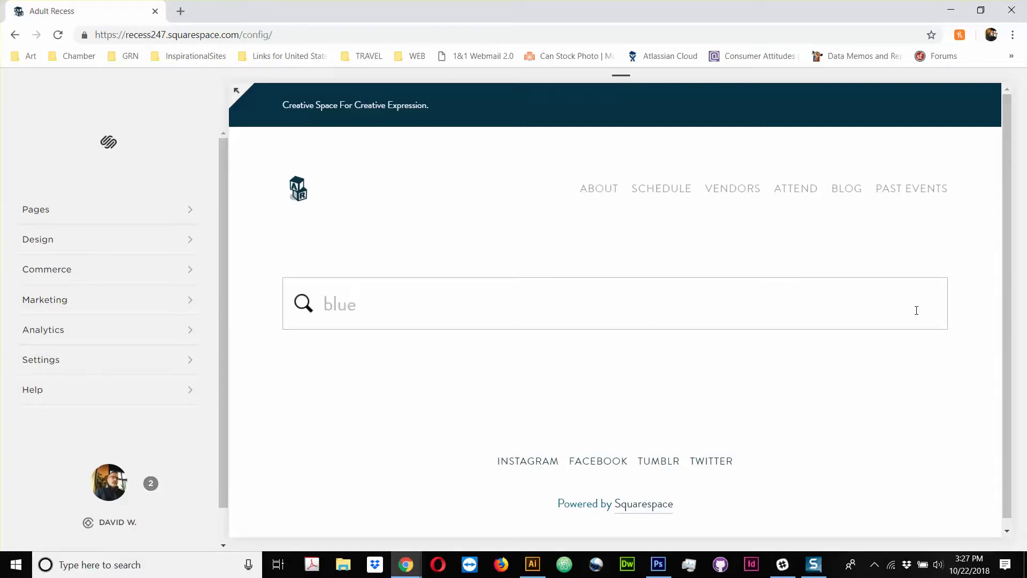
pyautogui.scroll(-3, 436, 401)
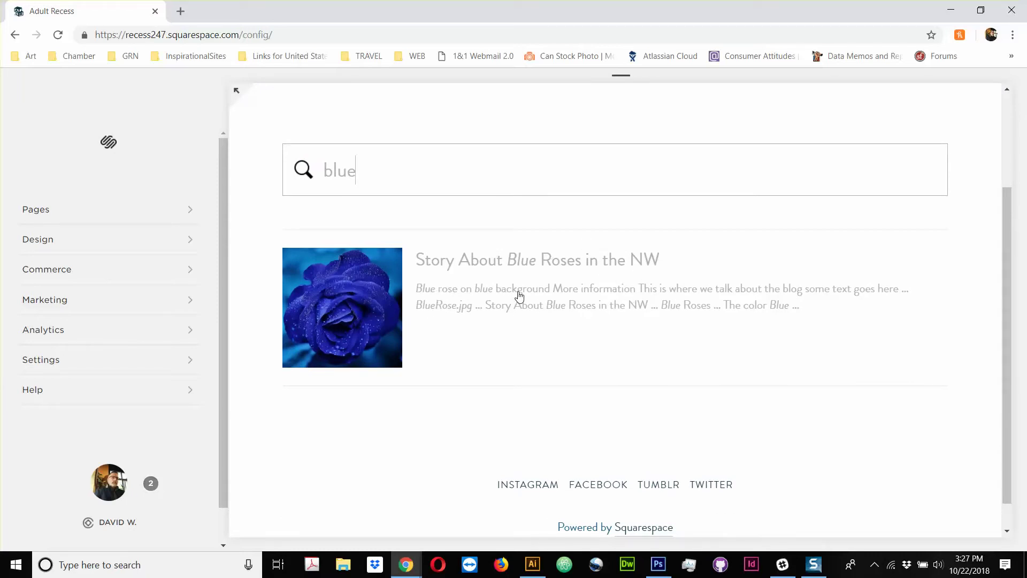
pyautogui.click(785, 311)
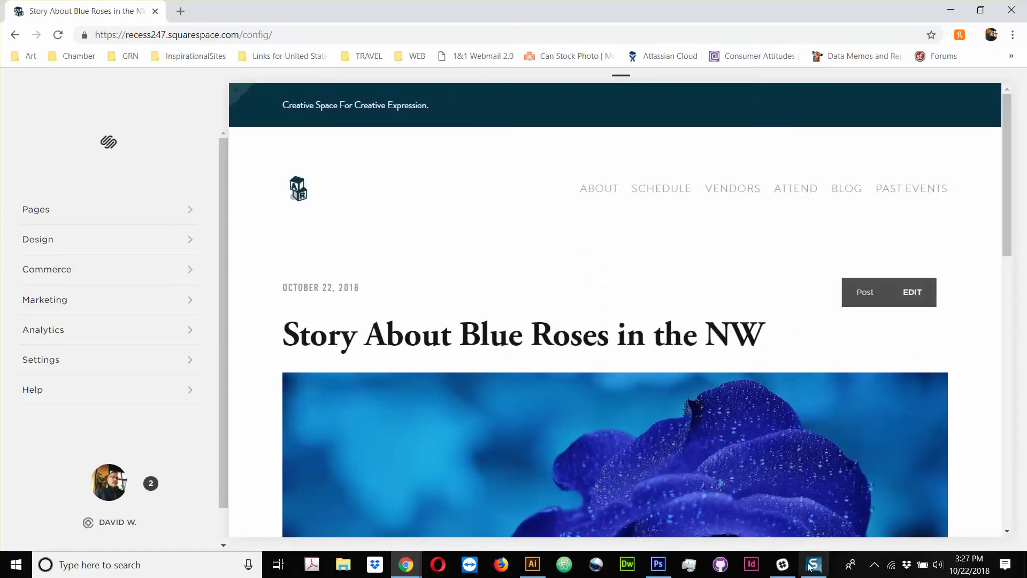
# Step: Bring up the Snagit taskbar jump list with the blue roses post still showing
pyautogui.rightClick(812, 567)
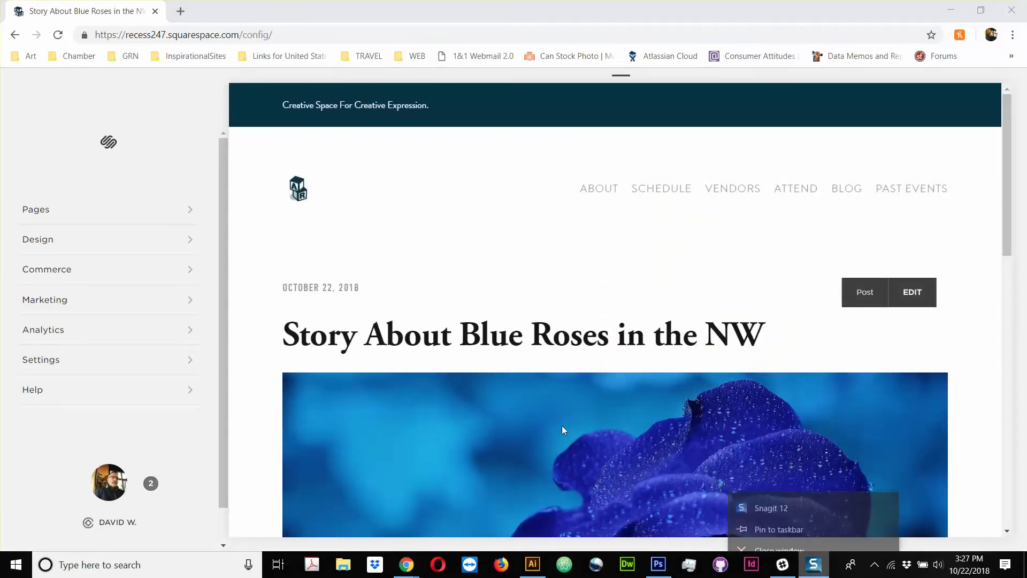